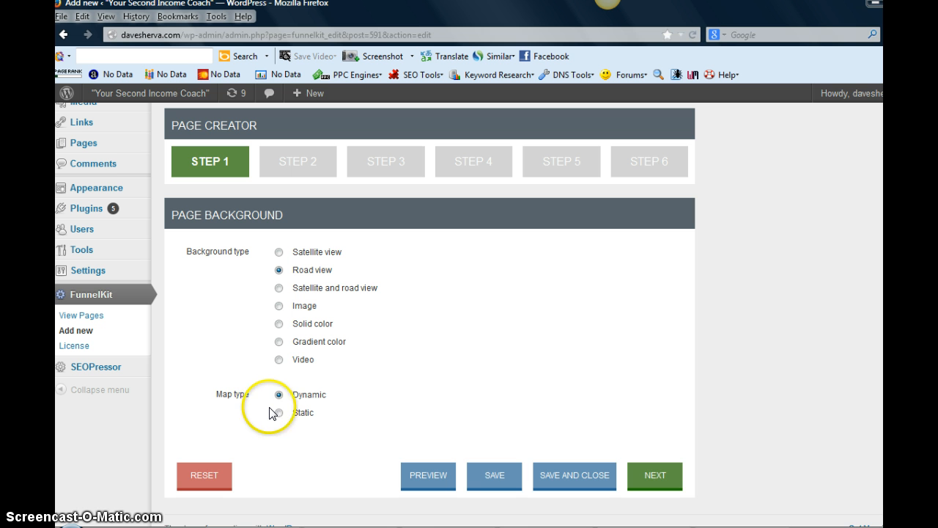
Try the Static map type for the page background and return it to Dynamic.
click(280, 413)
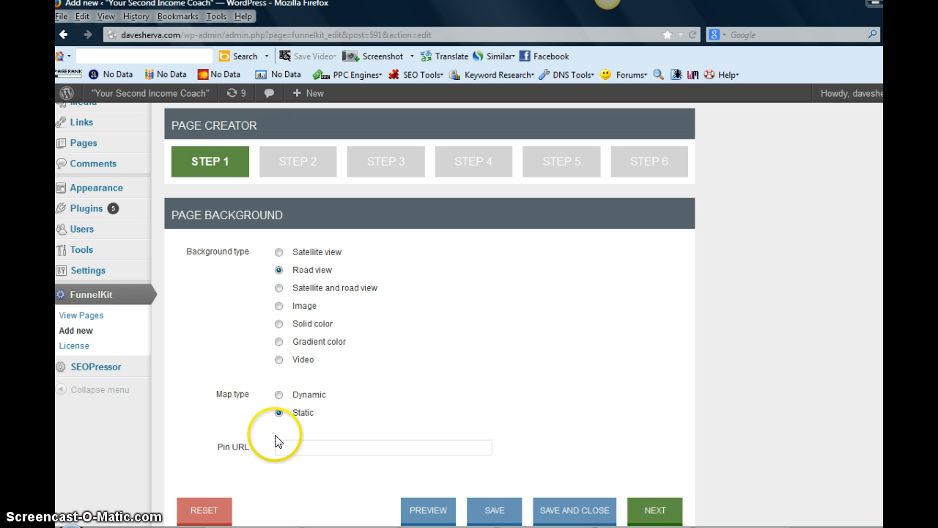
click(279, 396)
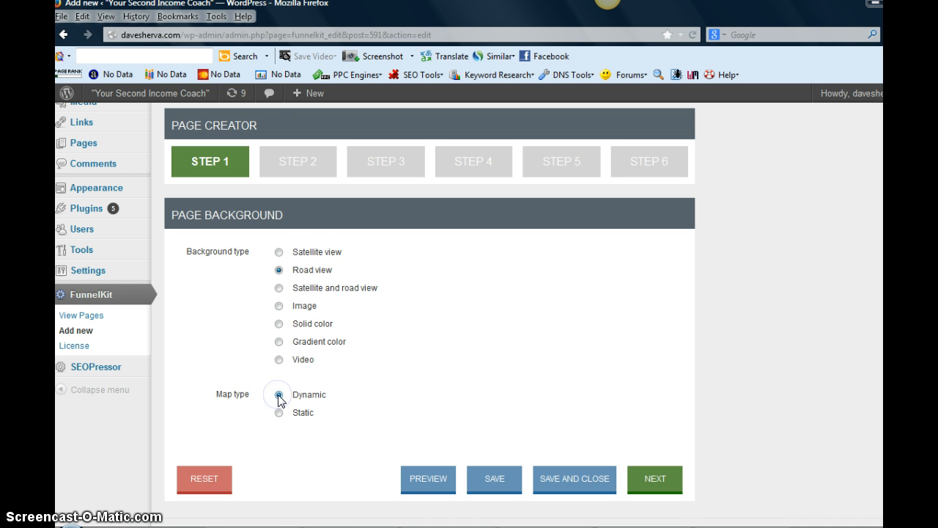
Go to step 2 of the page creator and set the main container's border size to 6.
click(311, 167)
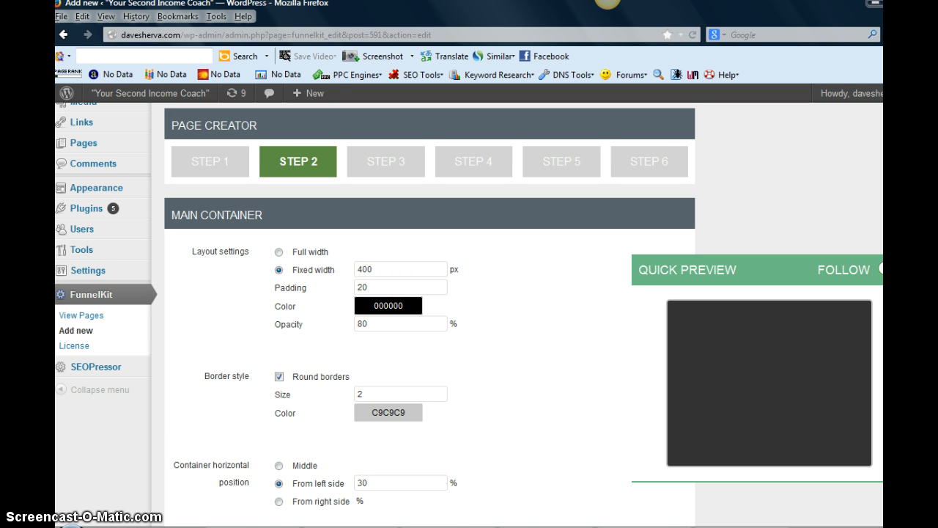
scroll(777, 352, down, 1)
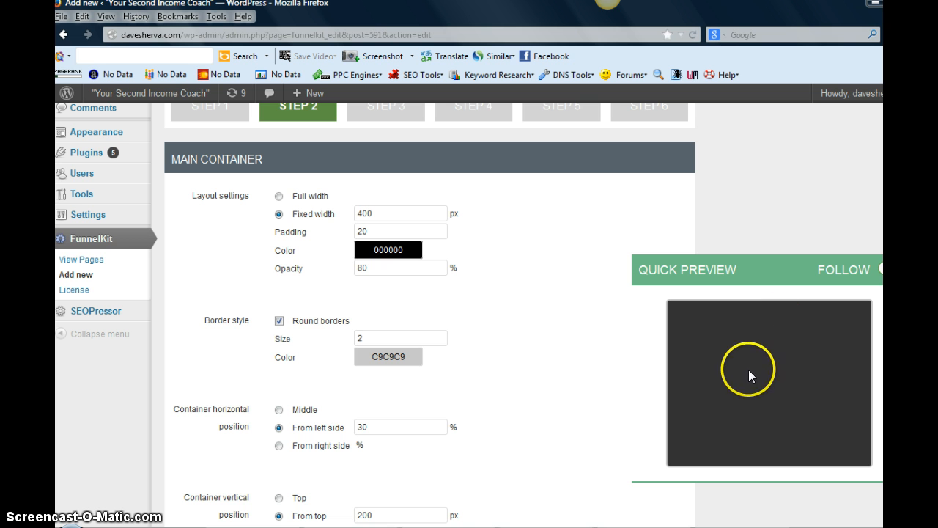
click(366, 341)
key(BackSpace)
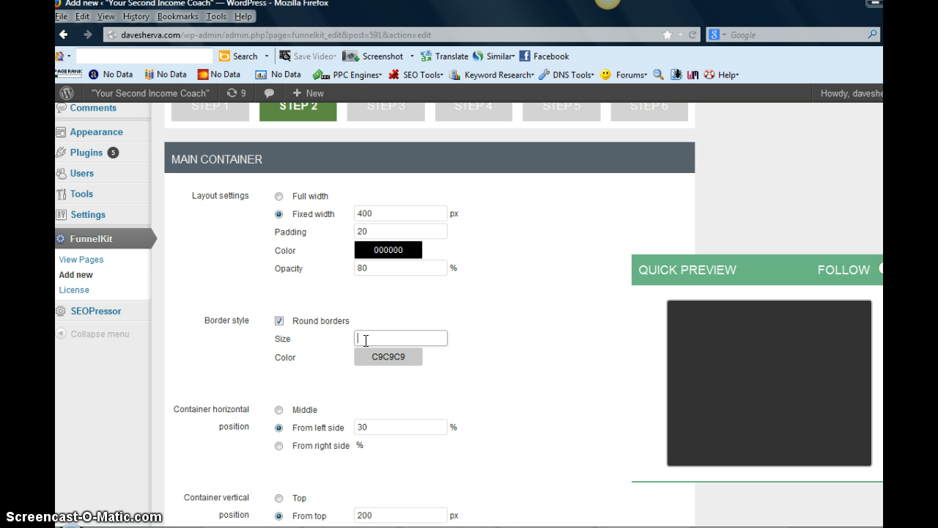
text(6)
click(477, 353)
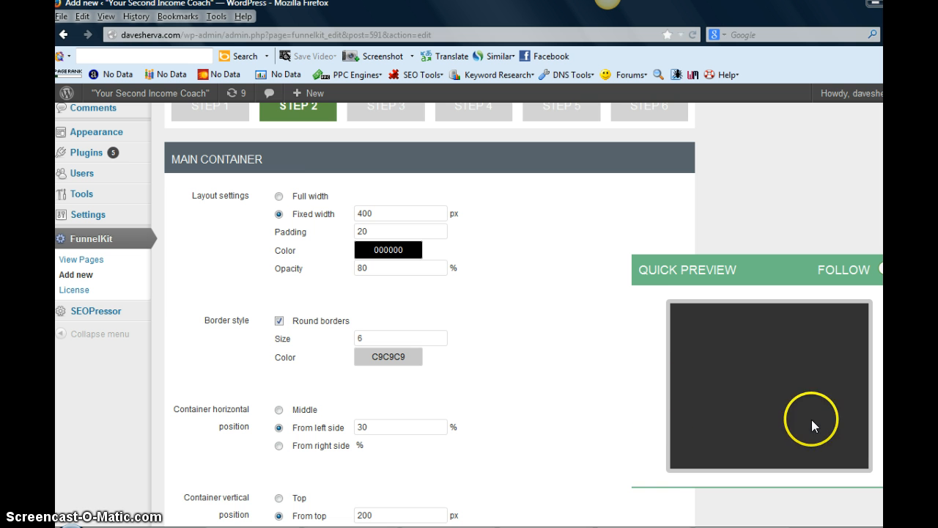
Look over the remaining main container settings and go to step 3, the subscription form builder.
scroll(718, 338, down, 4)
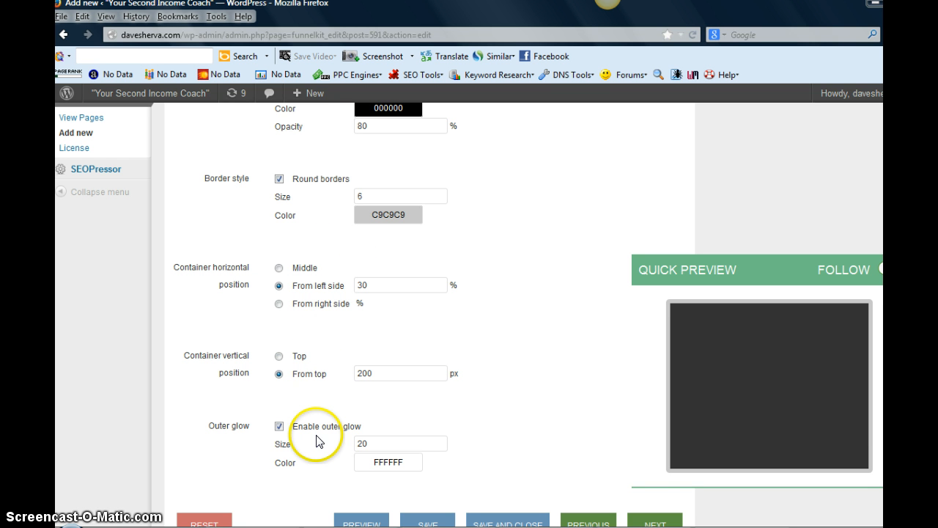
scroll(469, 317, up, 6)
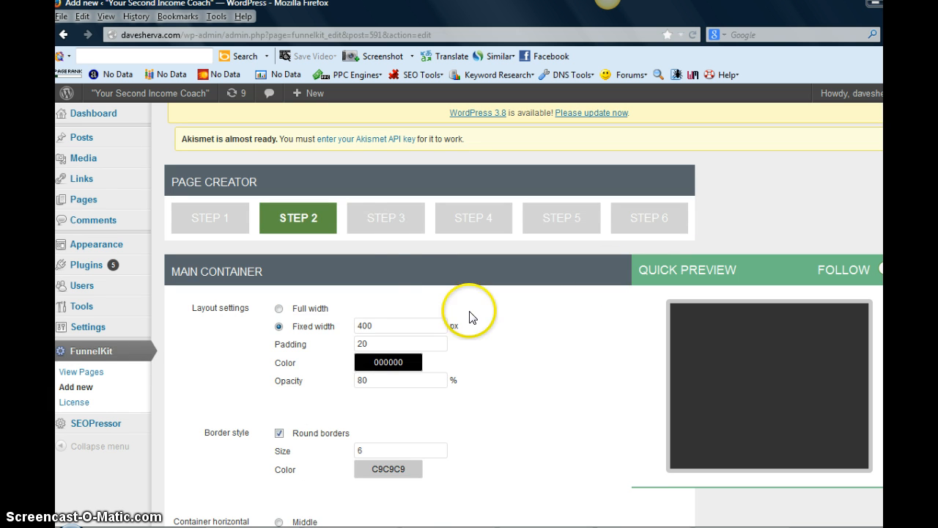
click(392, 224)
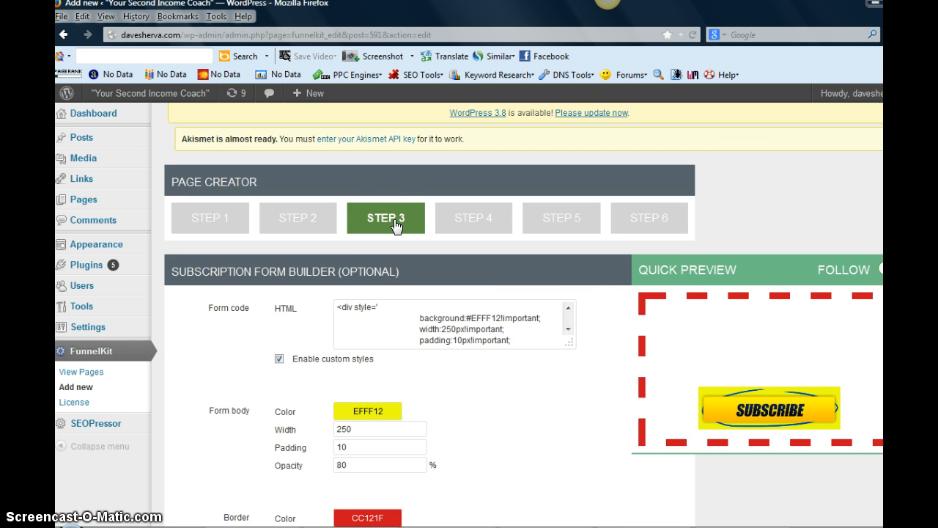
Try the subscription form with custom styles disabled and re-enable them.
click(280, 359)
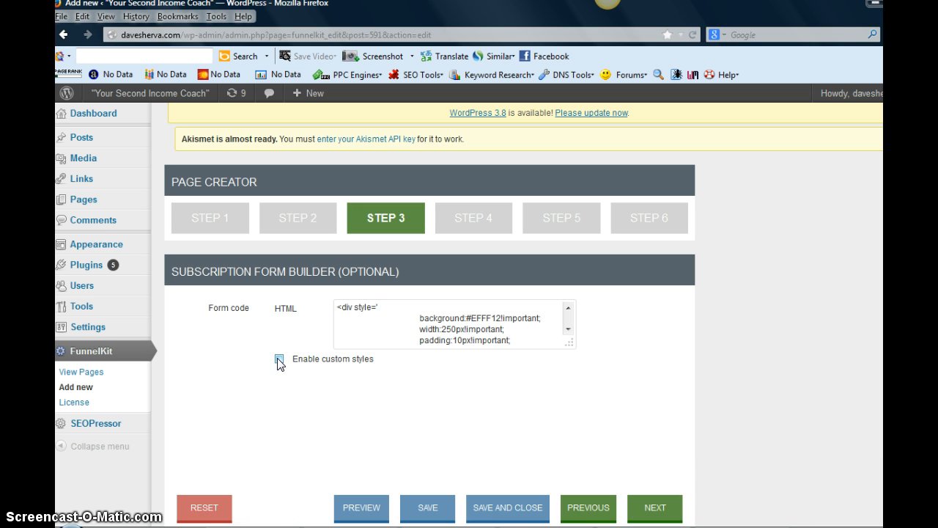
click(410, 408)
click(398, 335)
click(385, 315)
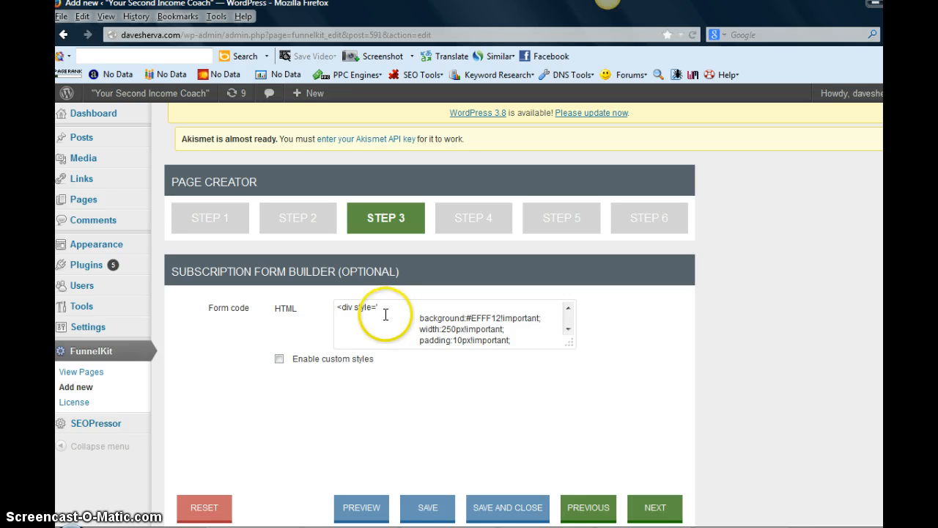
click(280, 362)
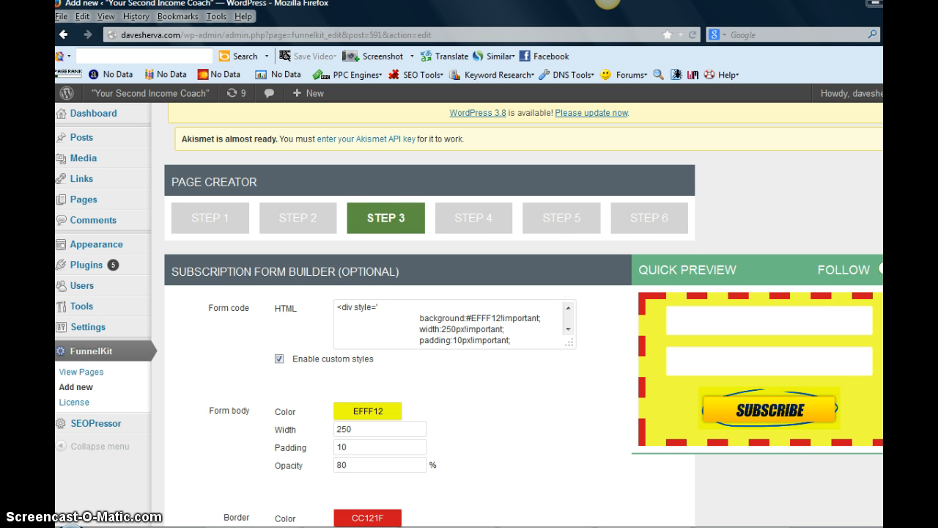
Try orange FF5E24 as the form body color and settle on yellow F0FF17.
scroll(429, 308, down, 4)
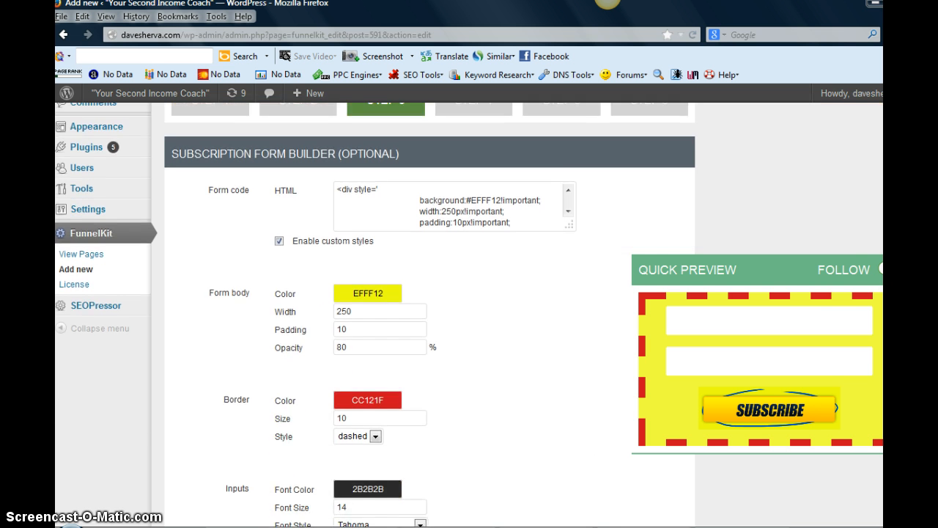
scroll(375, 315, down, 1)
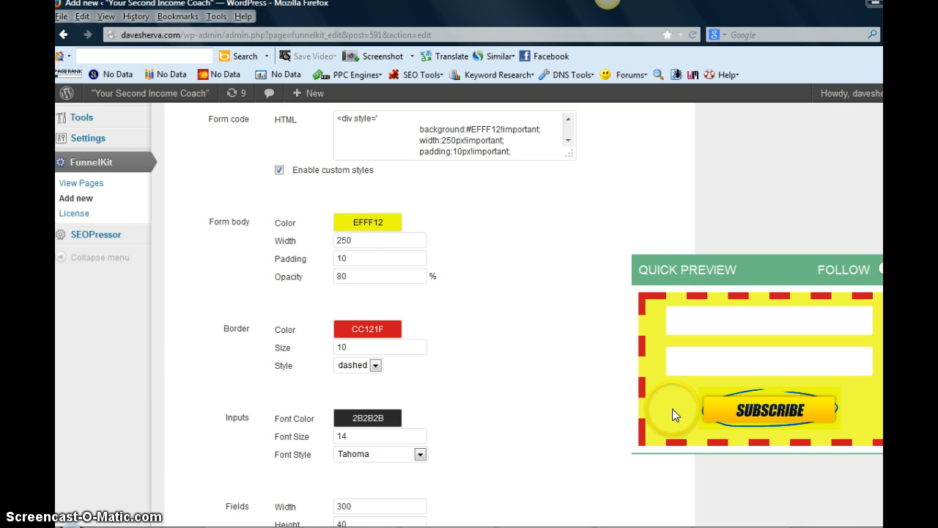
click(387, 223)
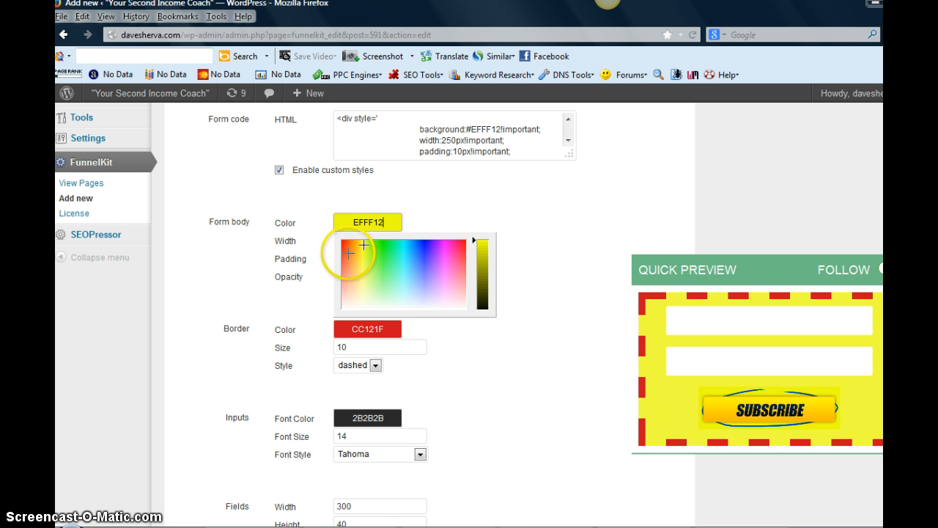
click(345, 249)
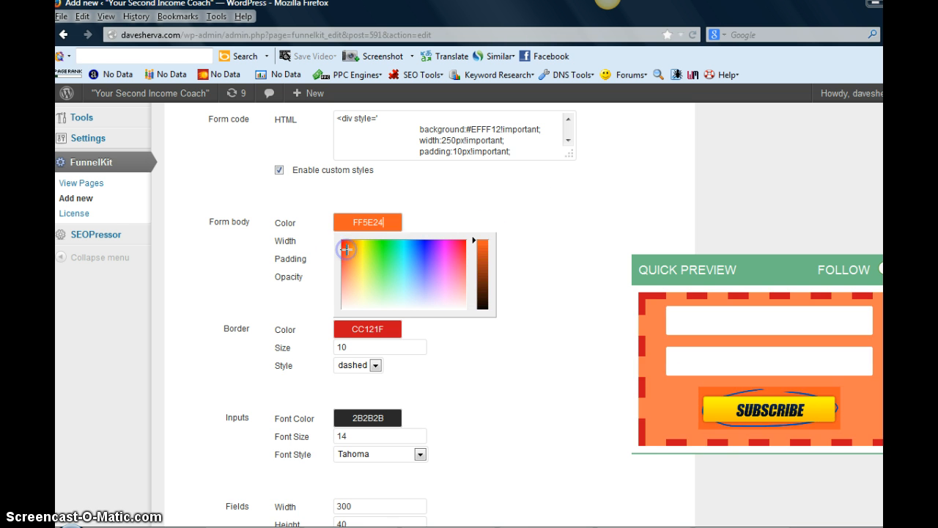
click(584, 211)
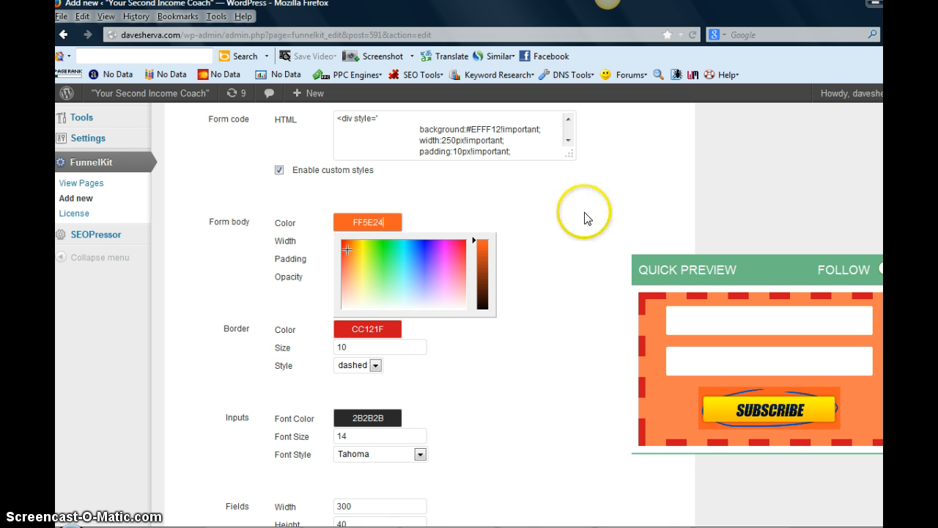
click(364, 244)
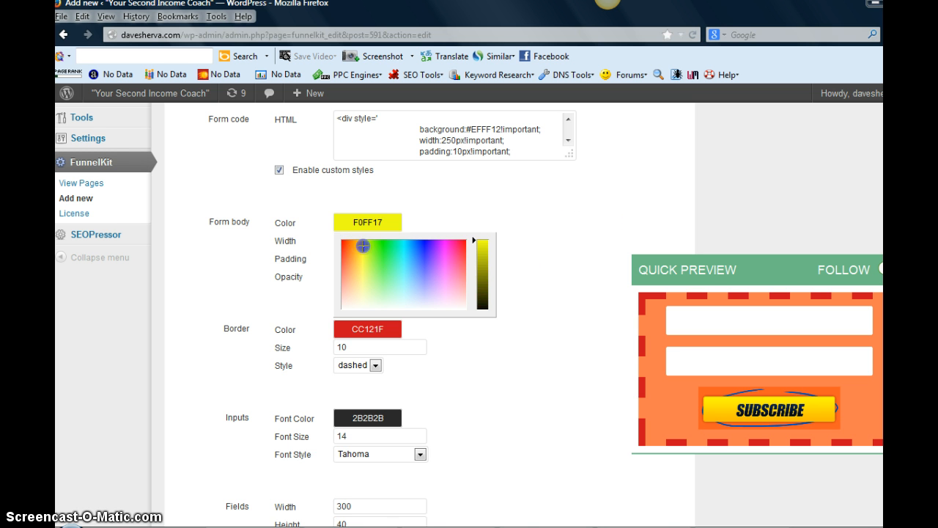
click(826, 374)
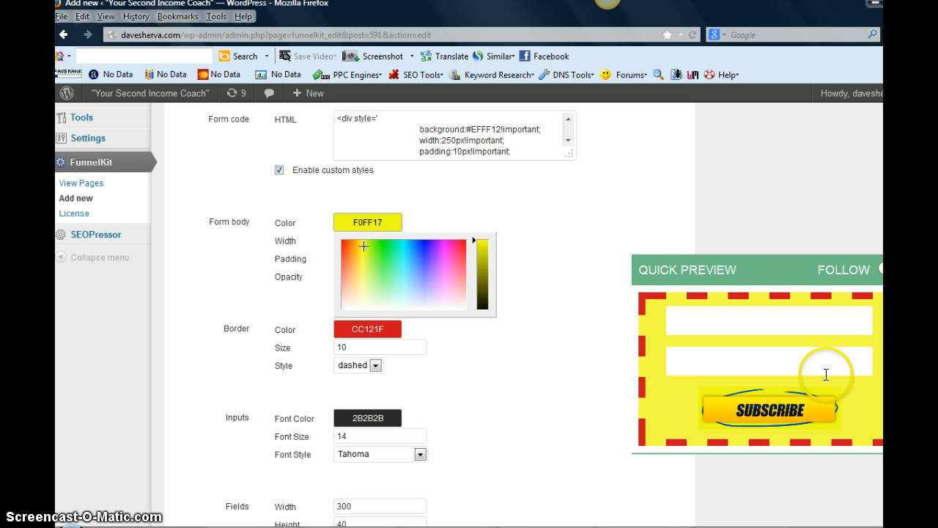
Change the subscription form's border style to solid.
scroll(429, 315, down, 2)
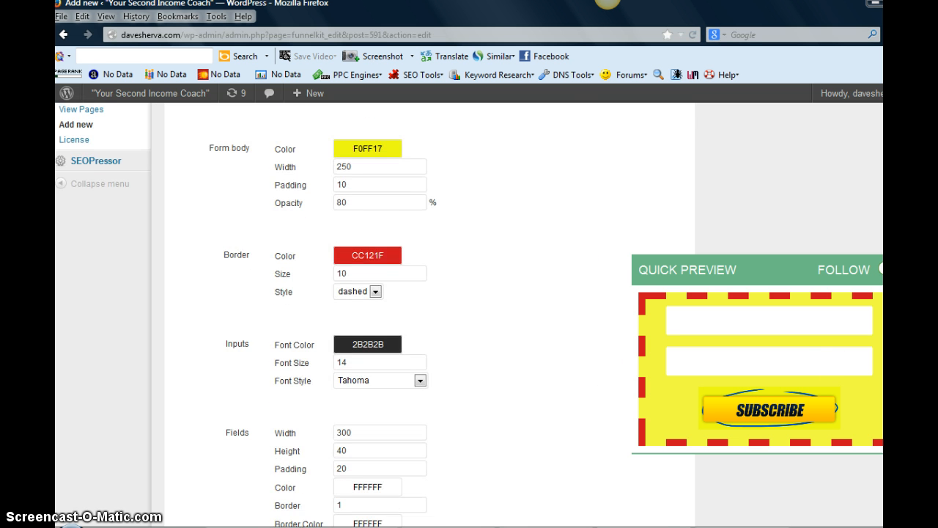
scroll(345, 303, down, 2)
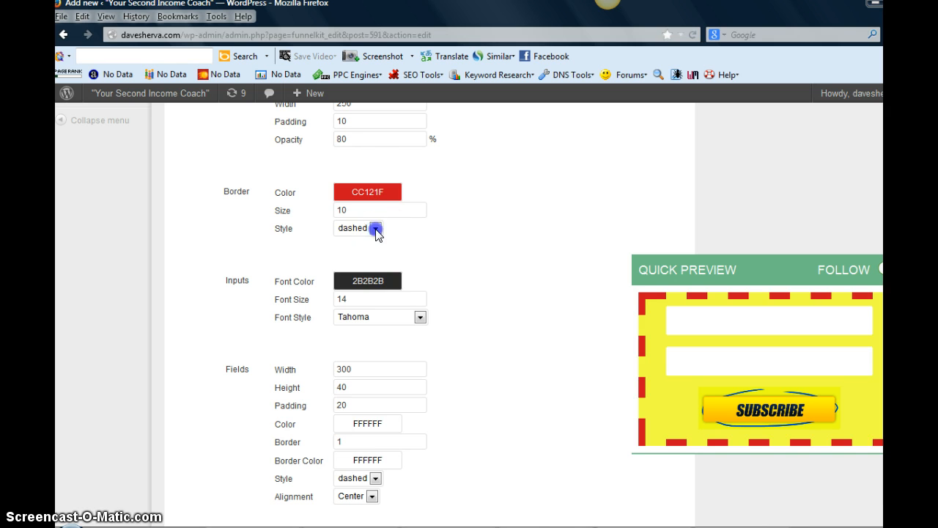
click(375, 229)
click(367, 261)
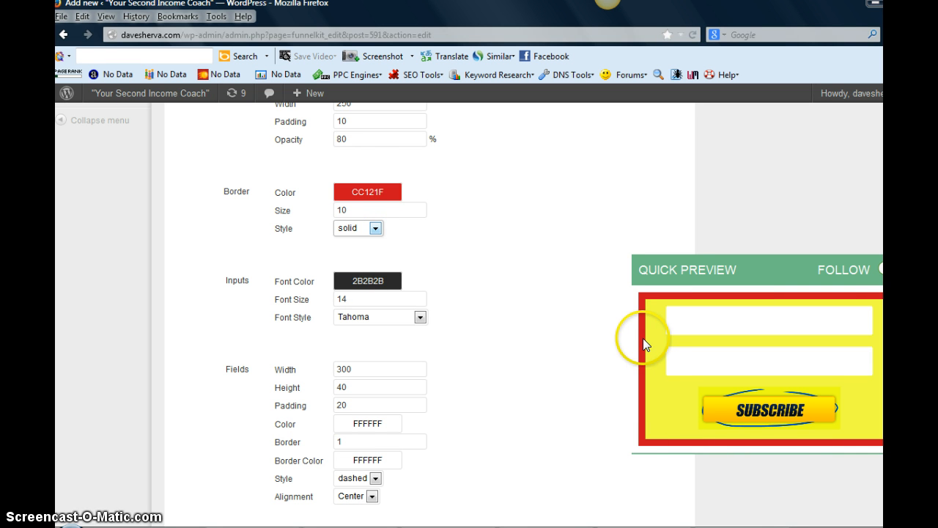
Replace the submit button with the black Style 4 Buy Now button from the gallery and save the choice.
scroll(246, 304, down, 1)
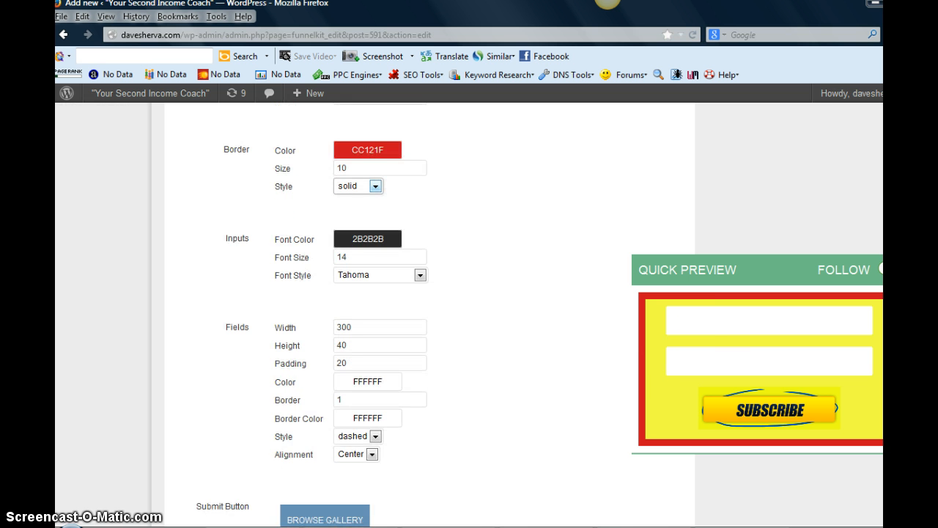
scroll(373, 315, down, 2)
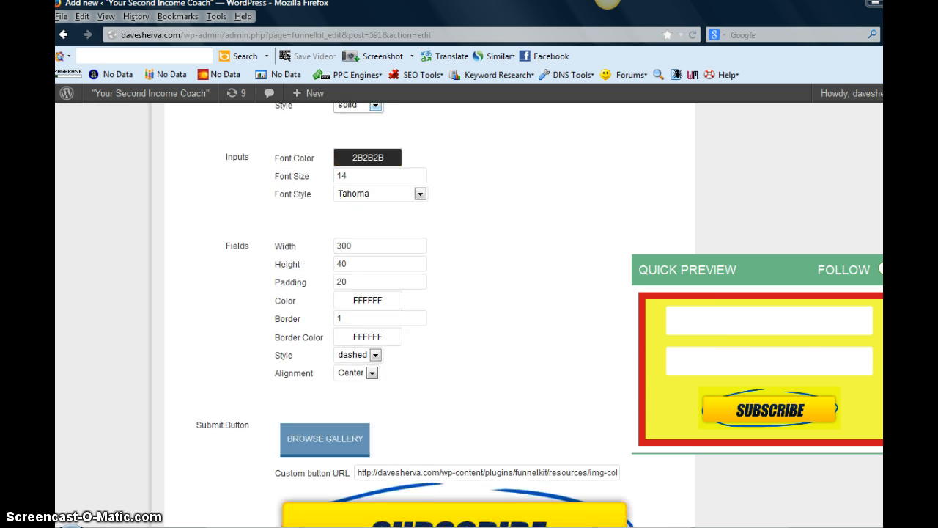
scroll(410, 315, down, 3)
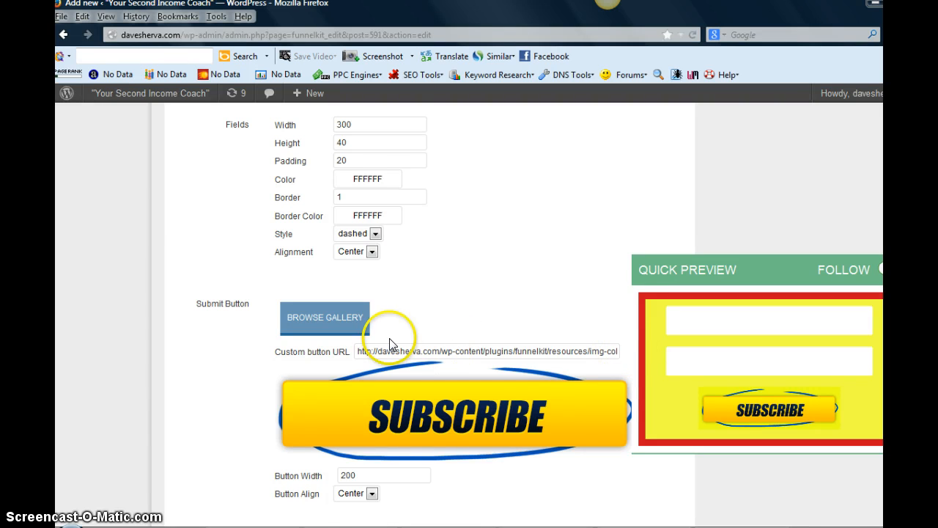
click(325, 319)
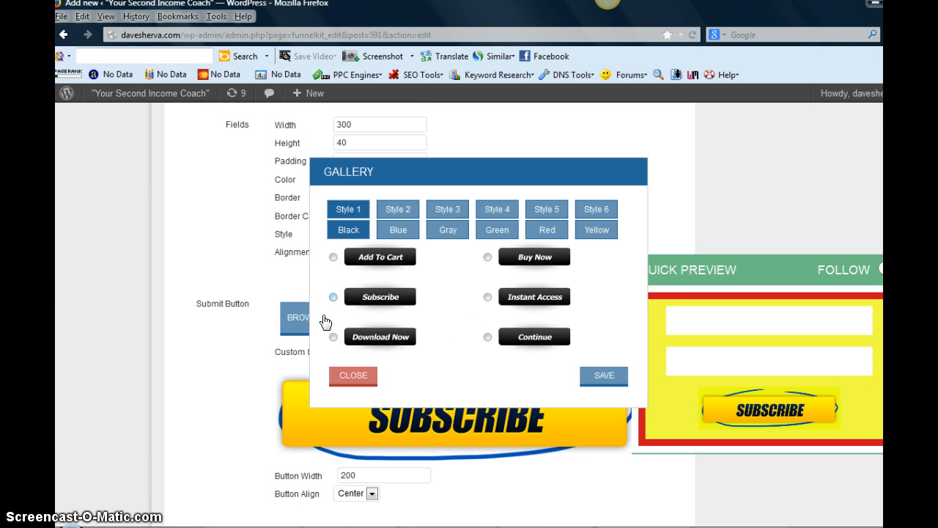
click(342, 212)
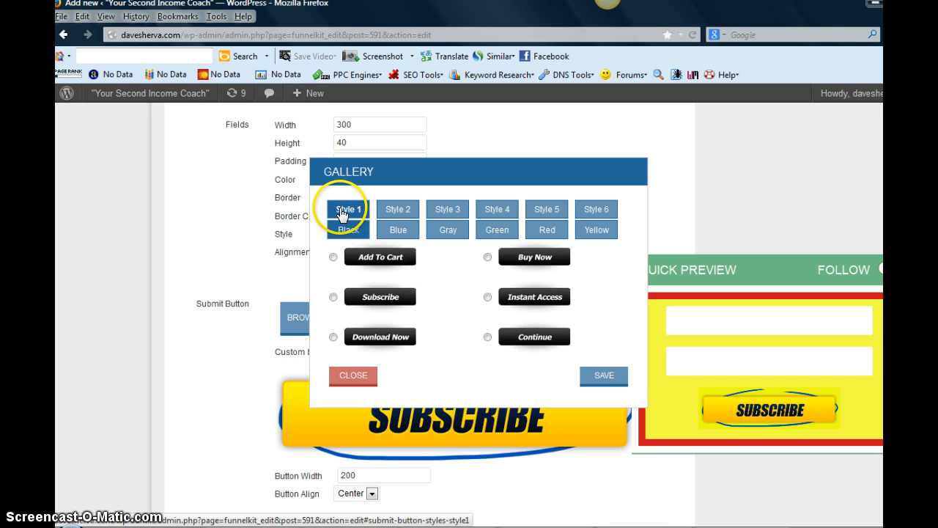
click(505, 211)
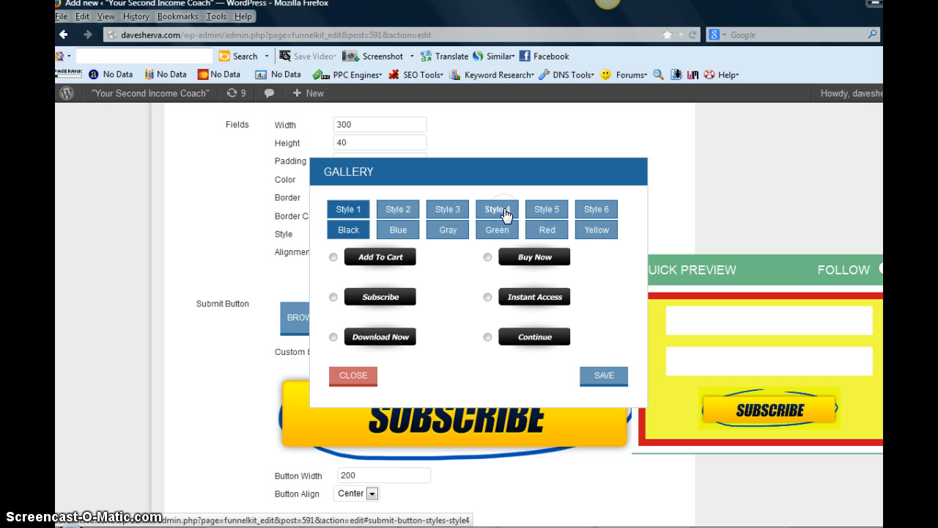
click(534, 269)
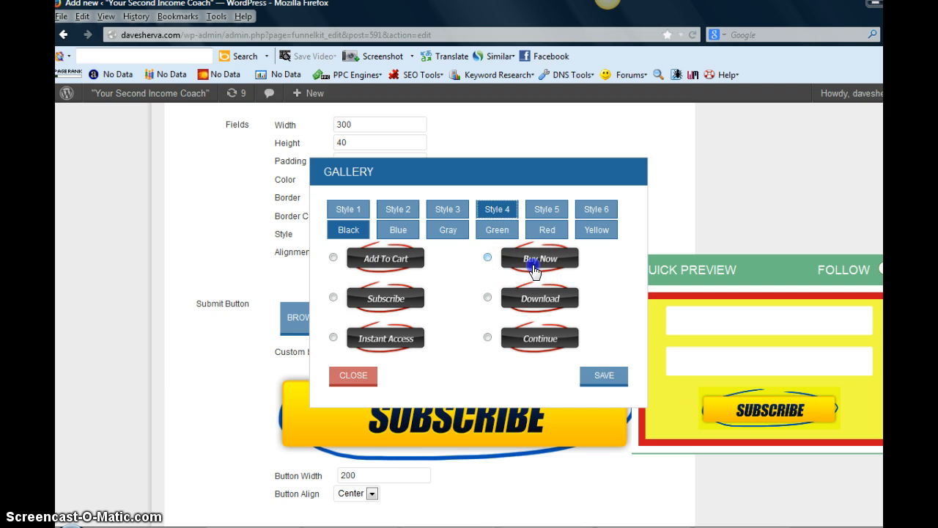
click(487, 257)
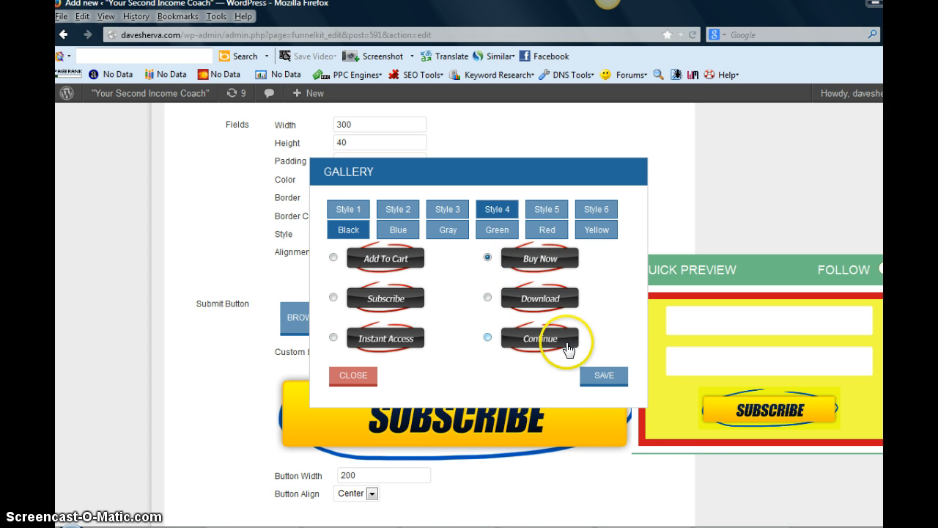
click(606, 377)
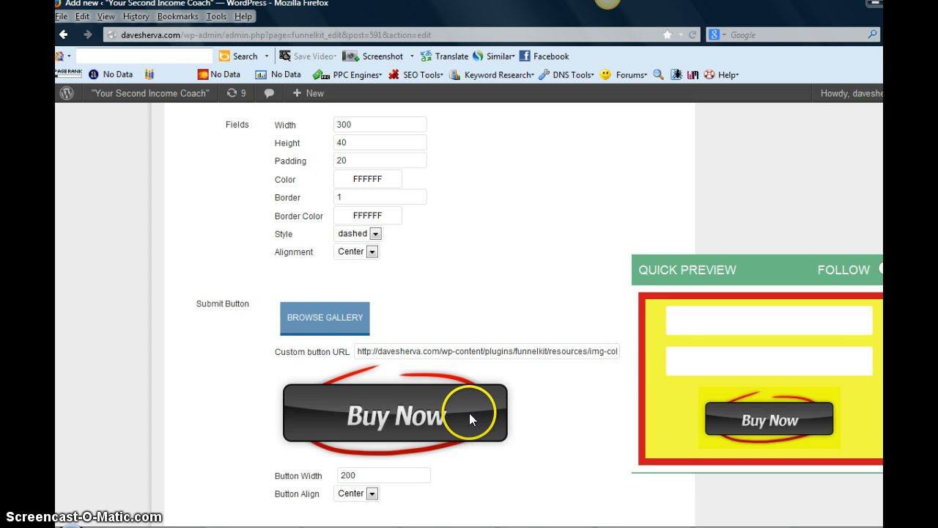
Change the submit button to the yellow Style 4 Subscribe button from the gallery and save the choice.
click(309, 317)
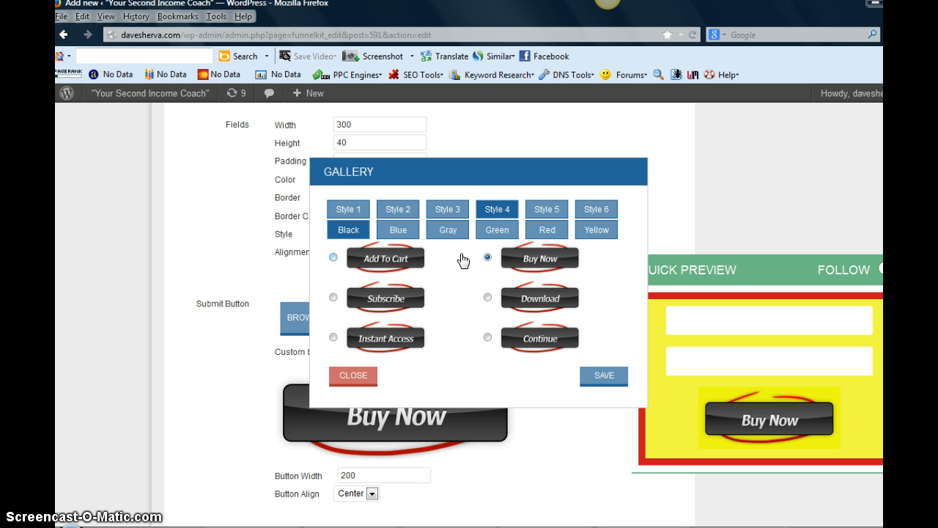
click(591, 231)
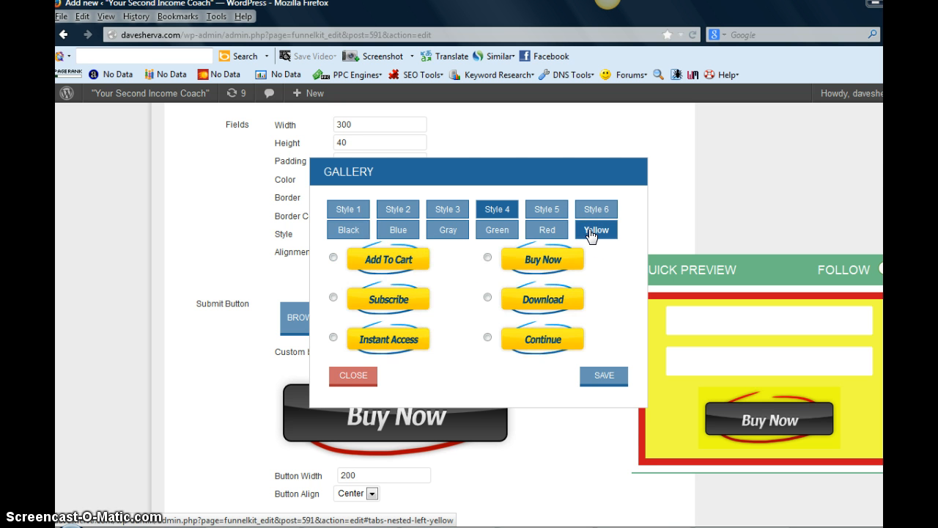
click(378, 323)
click(334, 297)
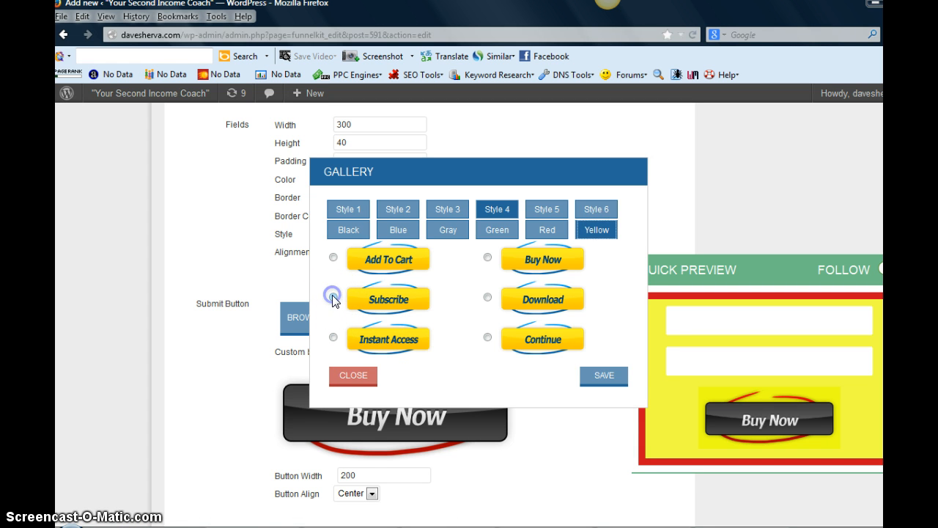
click(603, 377)
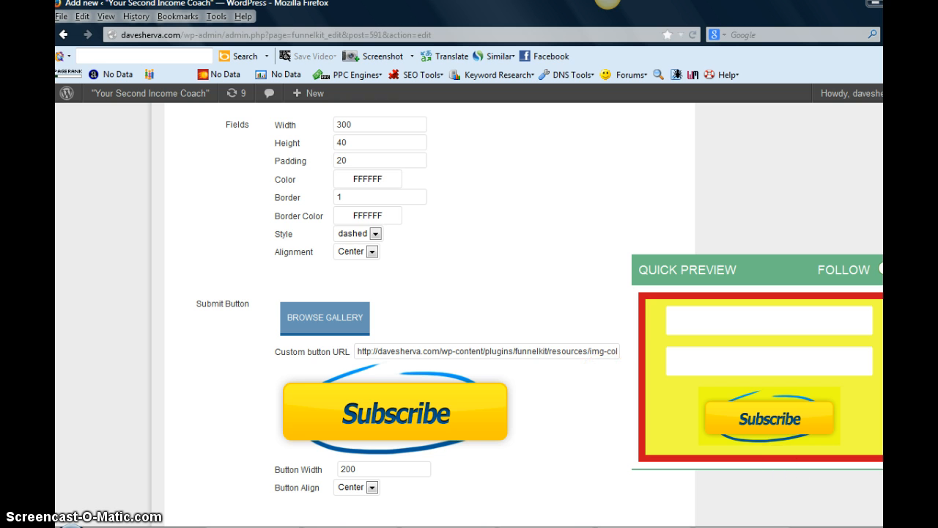
Go to step 4 of the page creator, the content section, and restore the browser window to a smaller size.
scroll(374, 308, up, 3)
scroll(374, 308, up, 5)
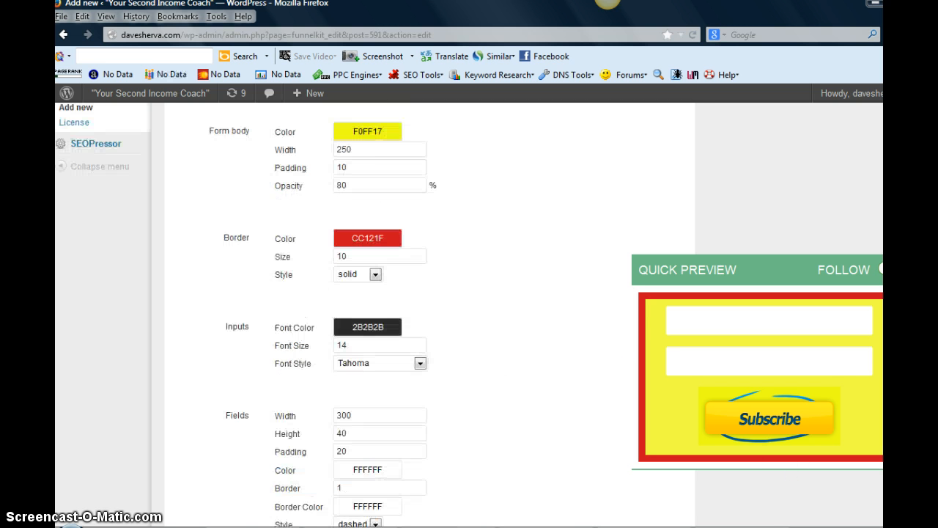
scroll(374, 308, up, 3)
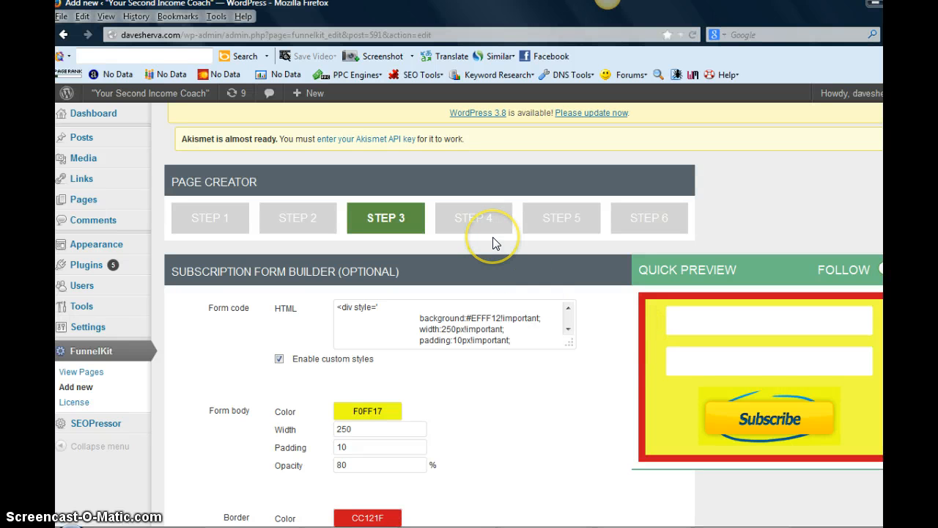
click(480, 217)
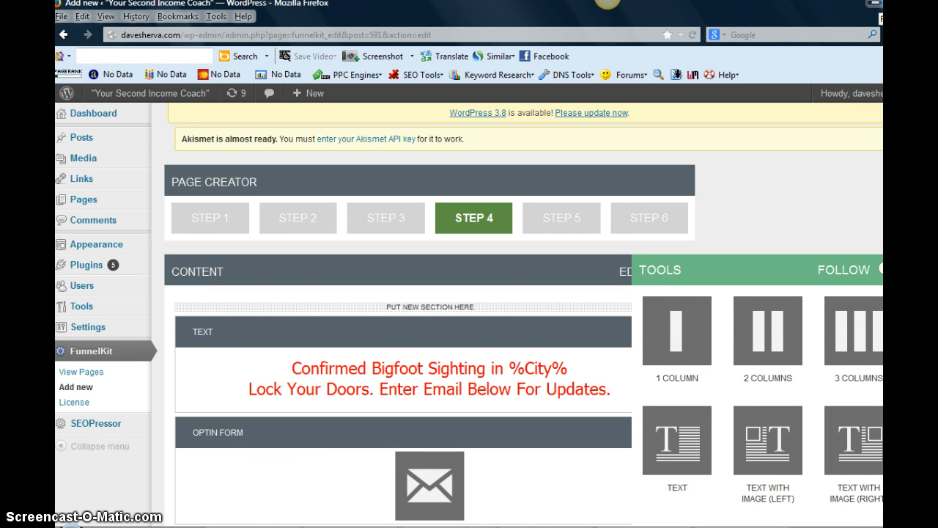
key(super+Down)
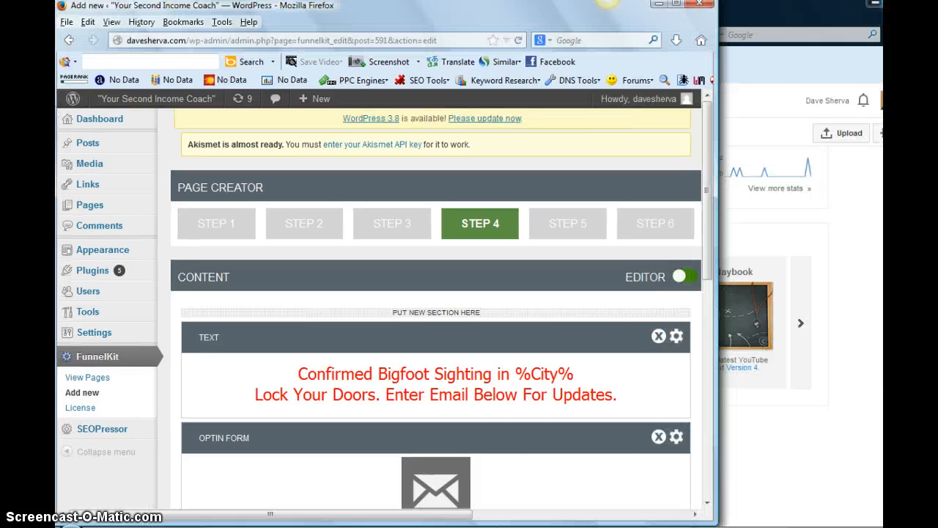
Examine the content element tools, such as columns, text, image, optin form and video, alongside the existing page sections.
drag(452, 517, 597, 518)
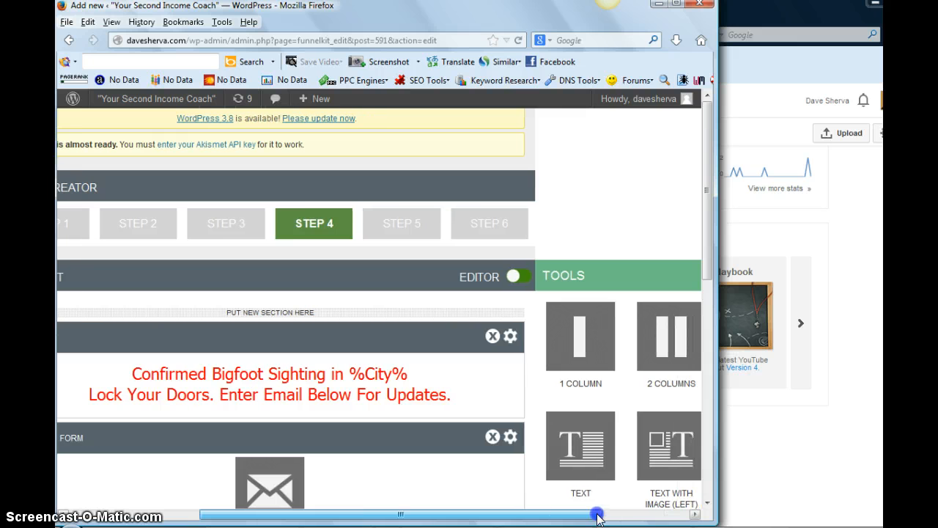
drag(709, 284, 709, 320)
click(588, 339)
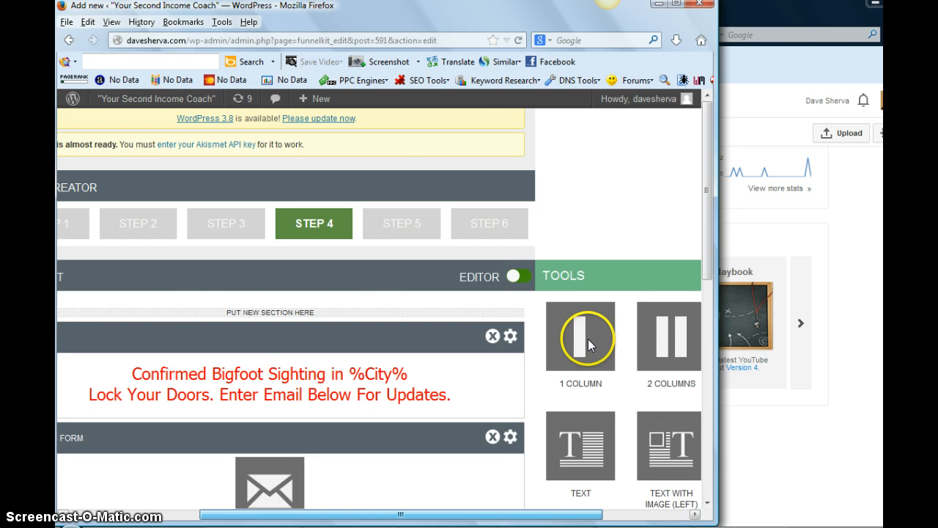
scroll(588, 339, down, 3)
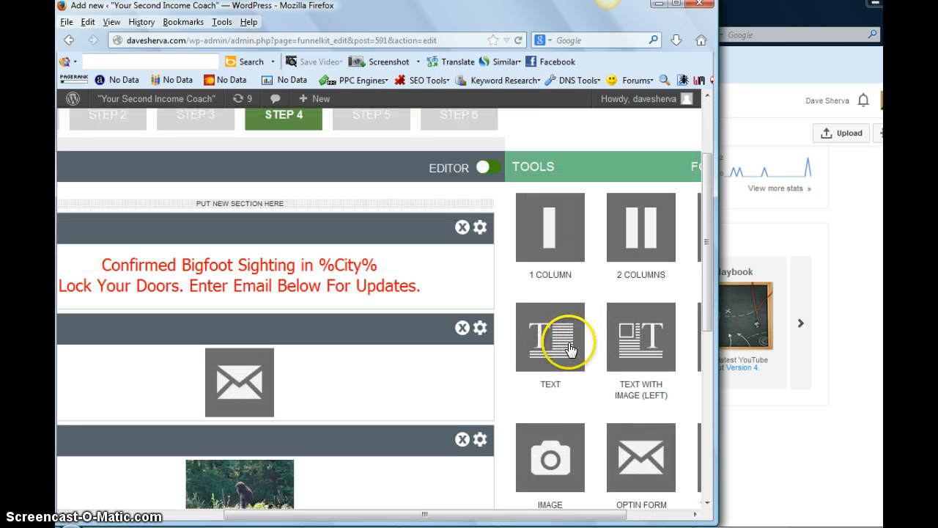
drag(571, 351, 523, 358)
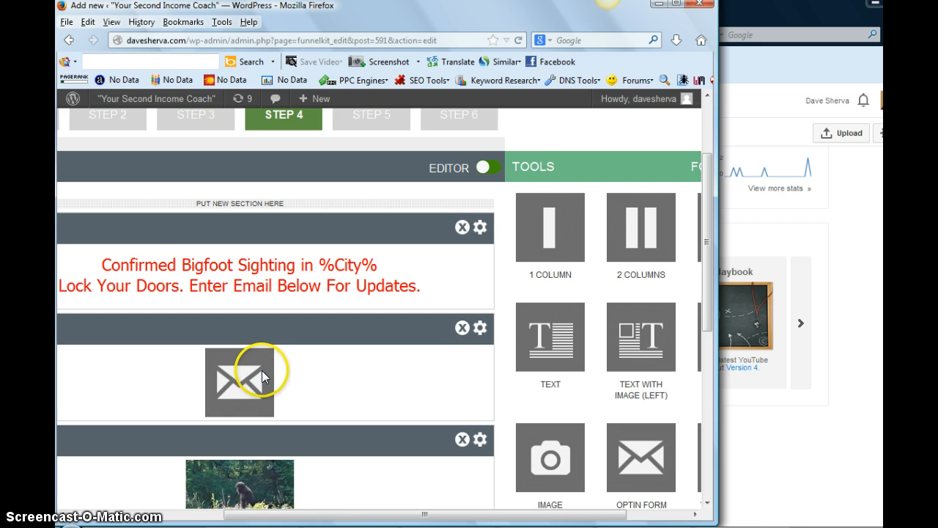
click(710, 335)
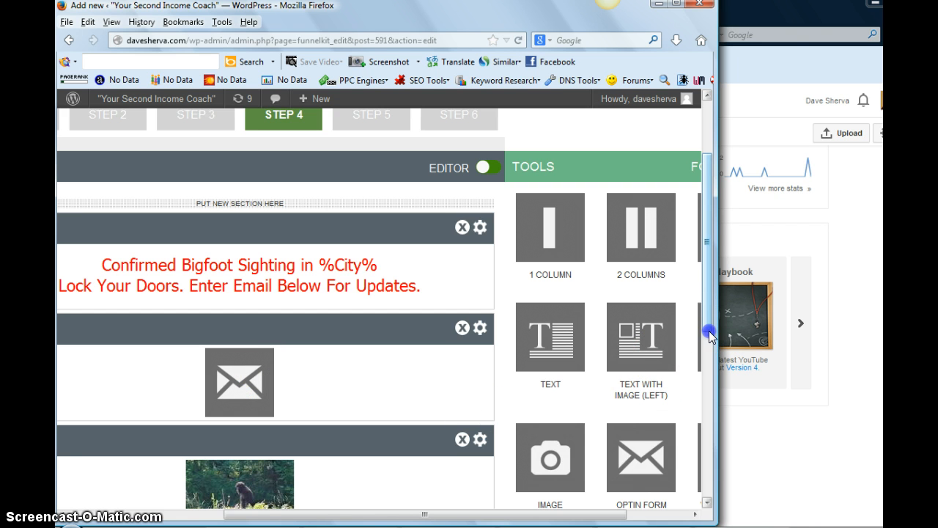
drag(710, 335, 711, 354)
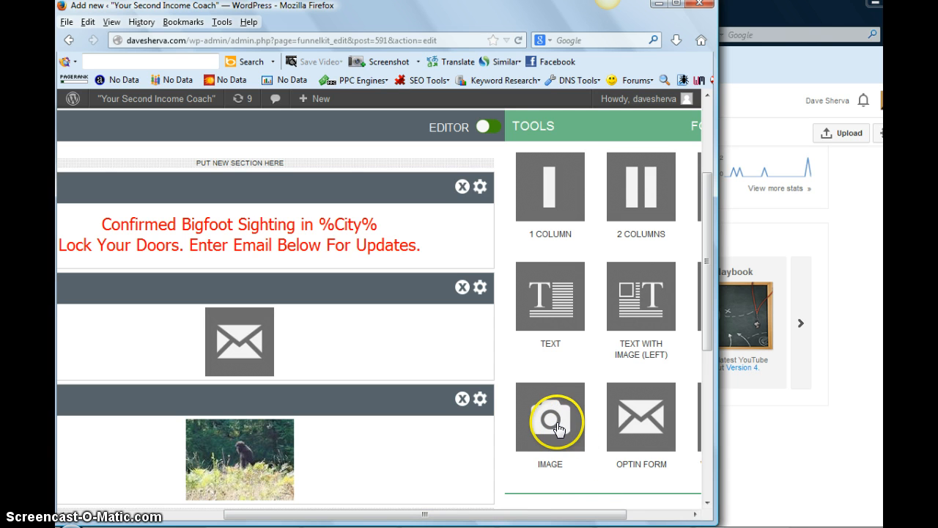
drag(569, 511, 688, 520)
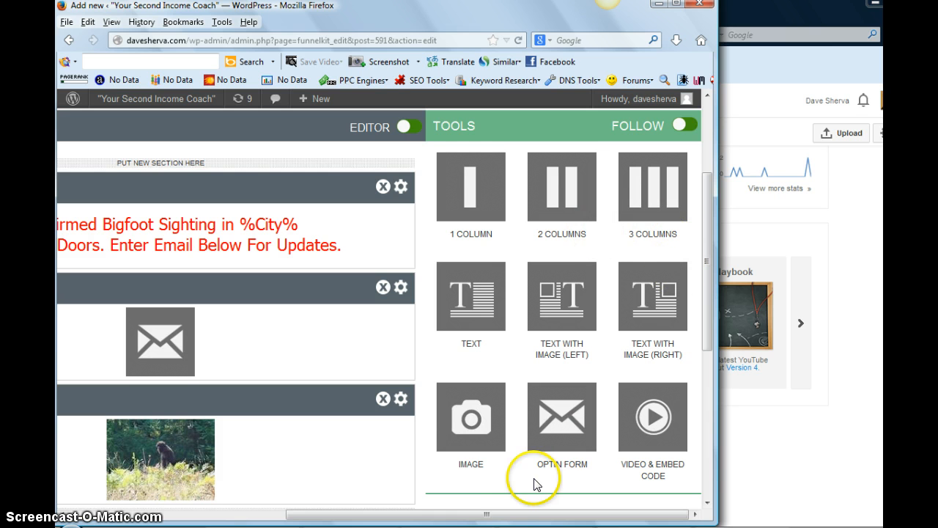
drag(503, 518, 453, 522)
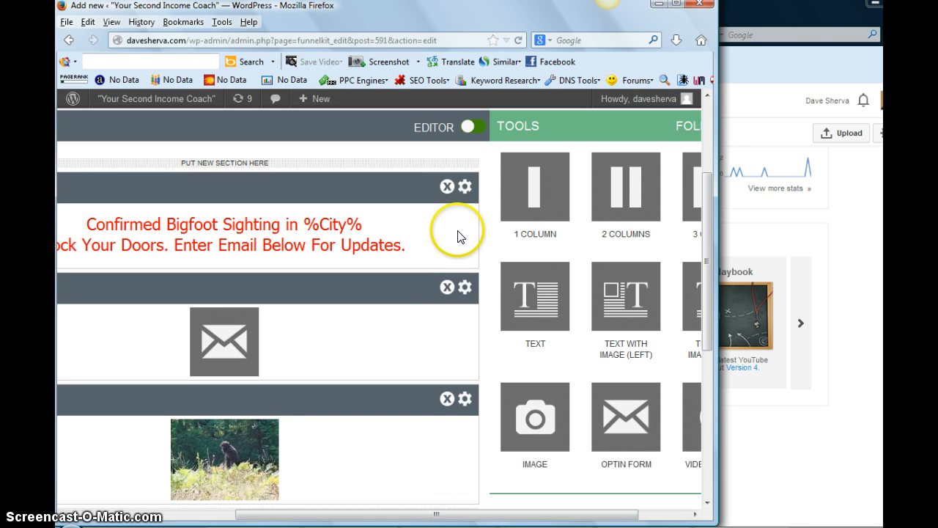
Open the settings of the Bigfoot headline text element, review its wording and the %City% variable, and save it.
click(464, 188)
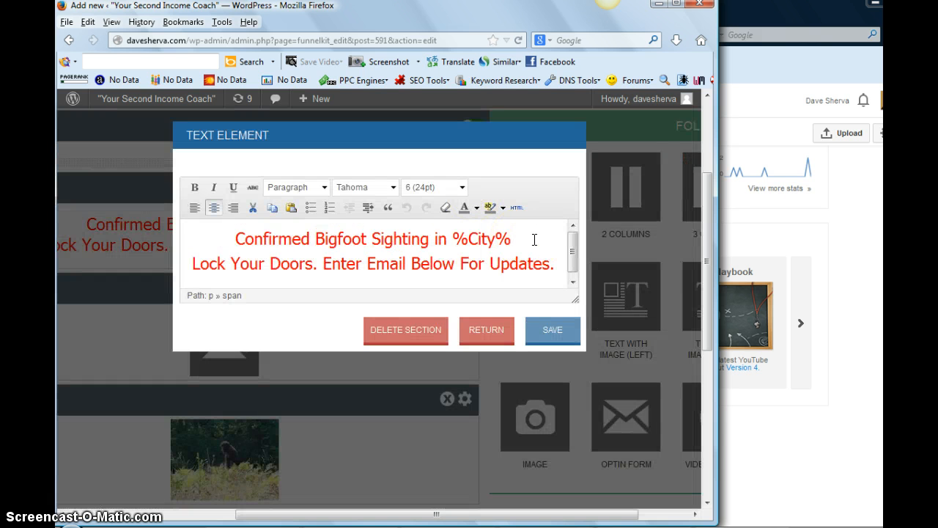
click(482, 245)
scroll(572, 268, down, 1)
drag(572, 261, 575, 236)
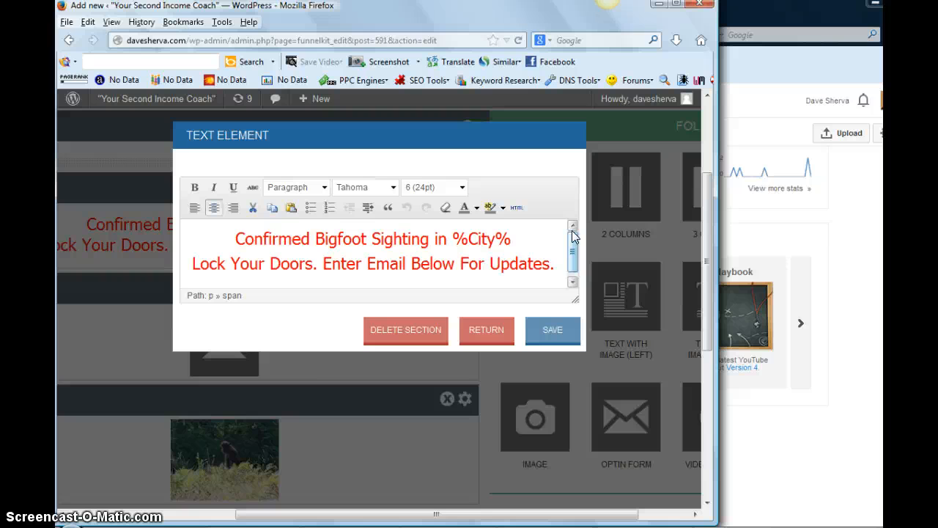
click(534, 231)
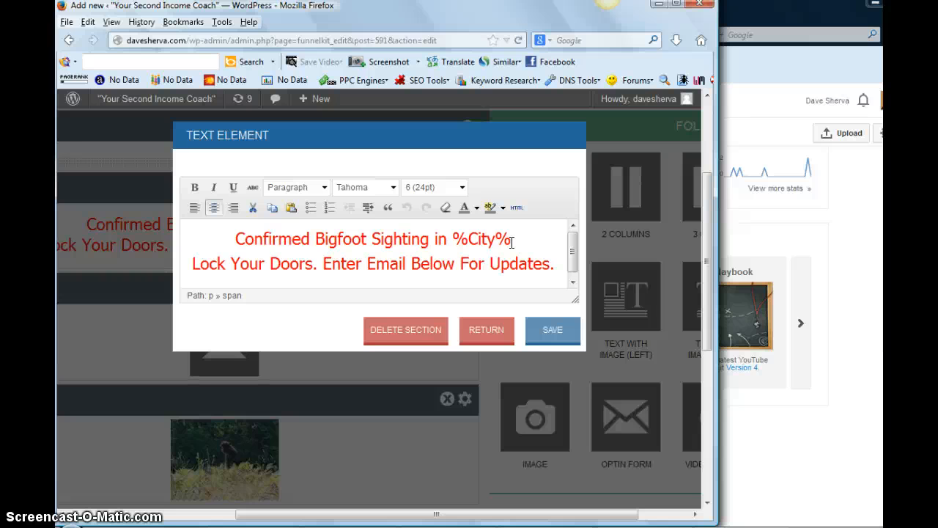
click(503, 242)
click(516, 239)
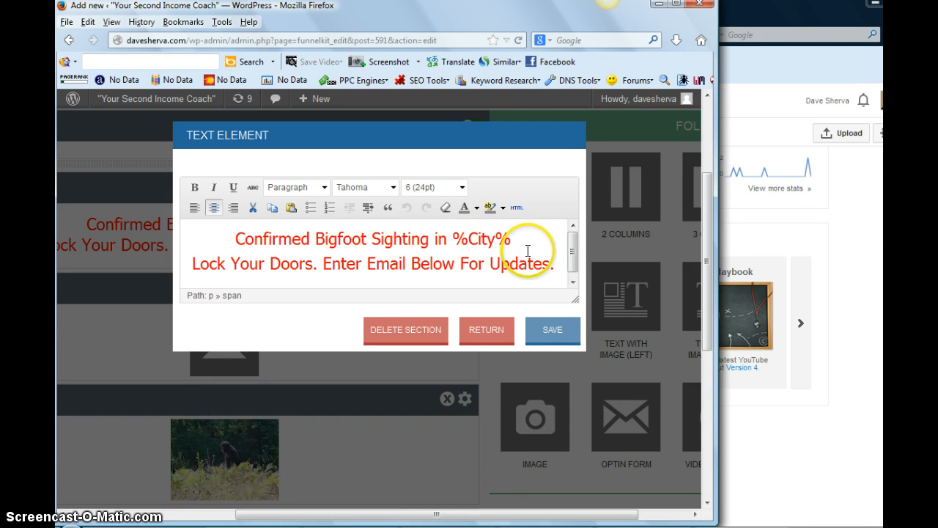
click(552, 340)
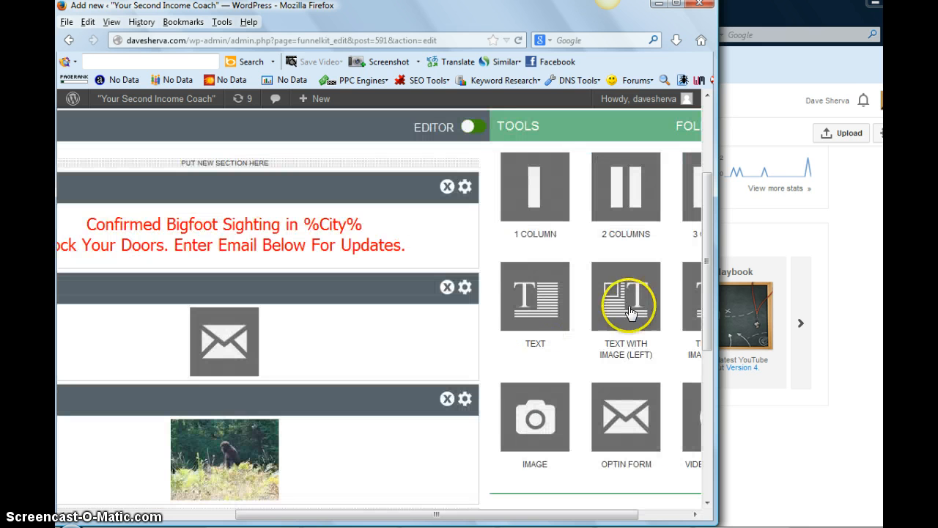
Go to step 5 of the page creator and enable the optional callout messages.
click(707, 299)
drag(708, 299, 706, 163)
click(344, 226)
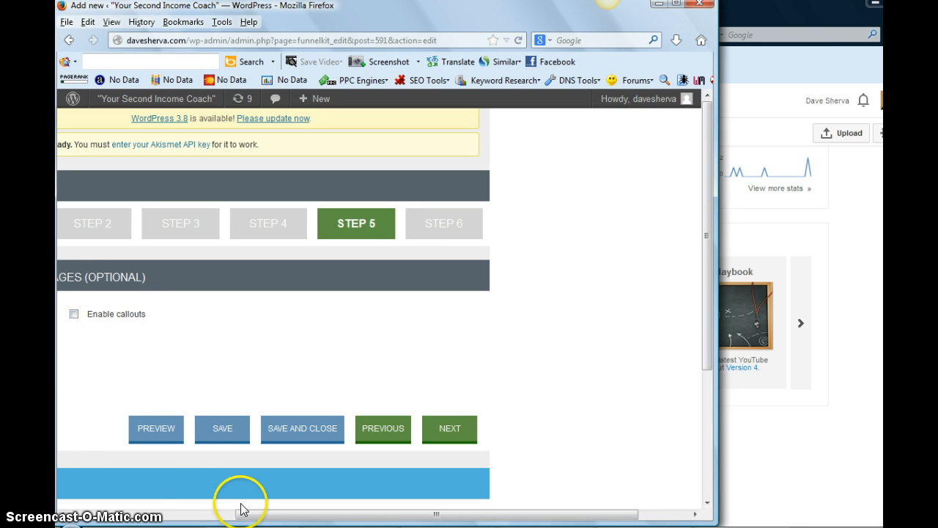
drag(241, 514, 150, 498)
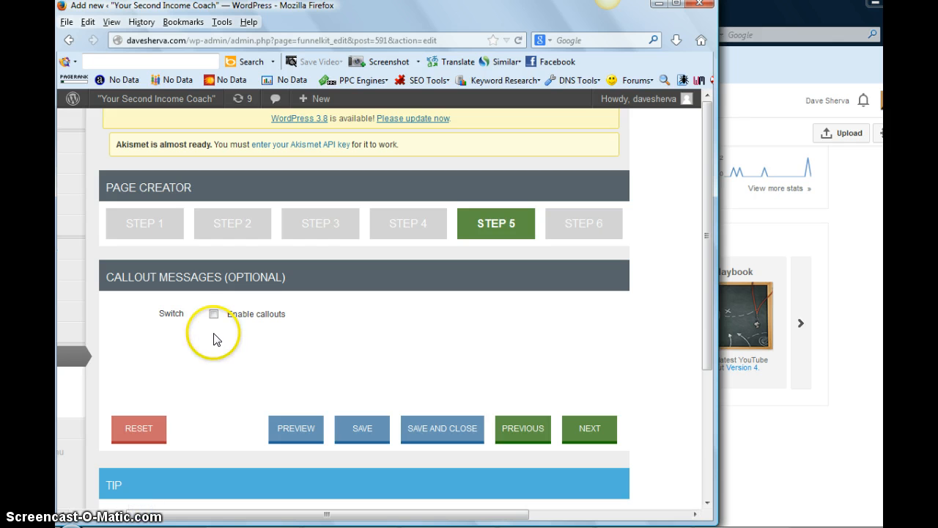
click(213, 314)
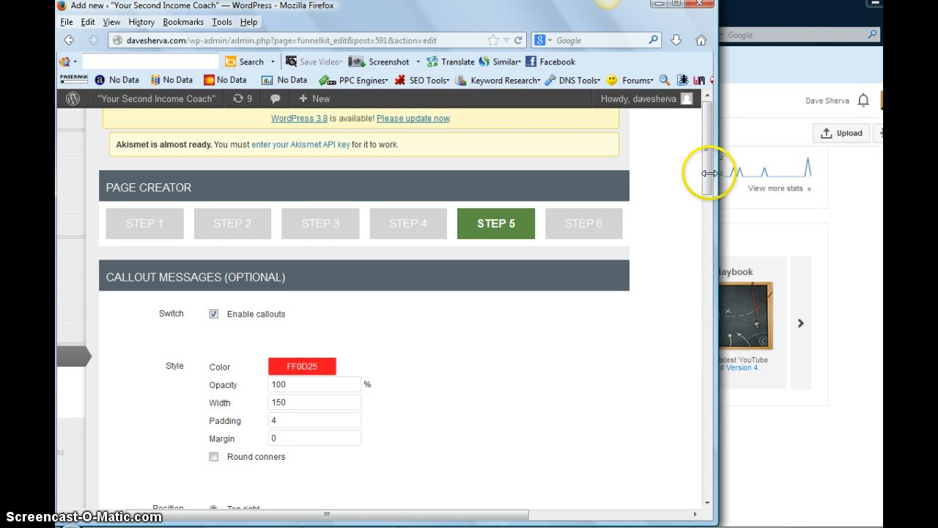
Examine the callout editors, reviewing the message texts and the delay set for each callout.
drag(710, 173, 703, 300)
scroll(237, 337, up, 1)
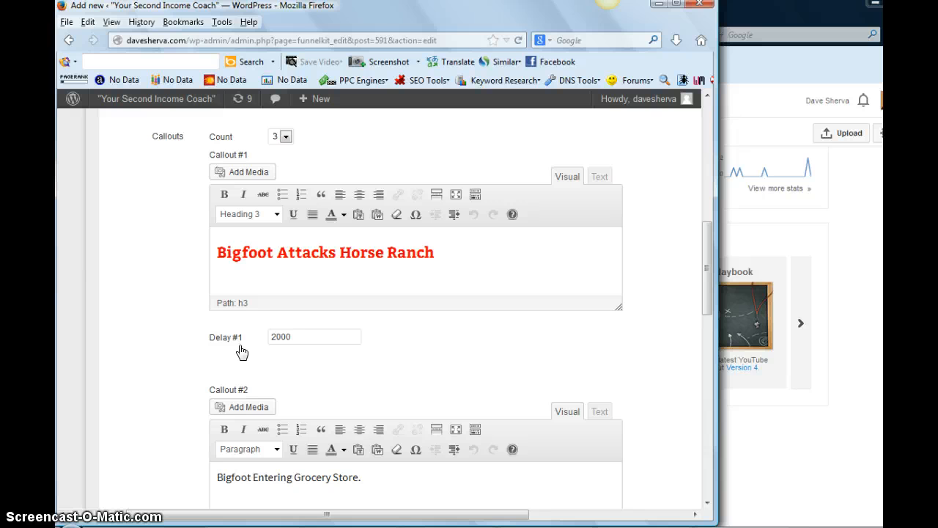
click(242, 352)
click(305, 279)
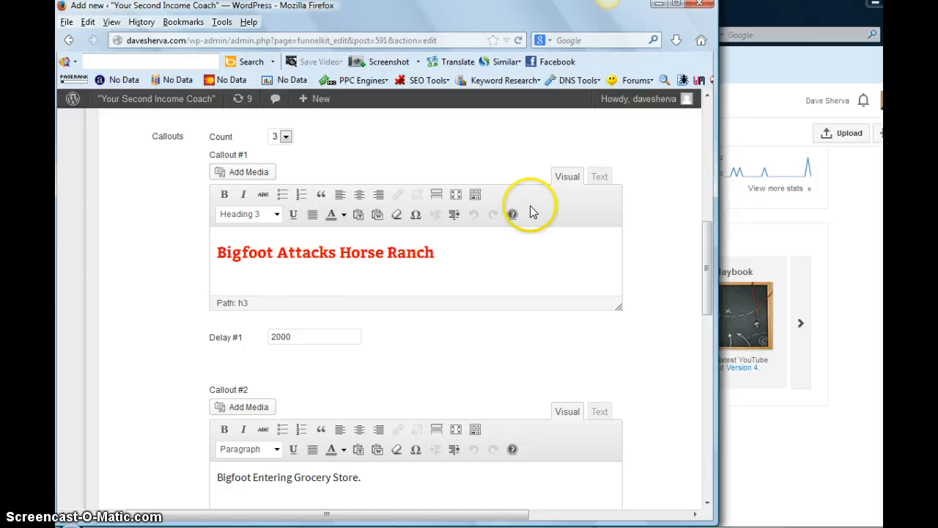
drag(709, 307, 704, 335)
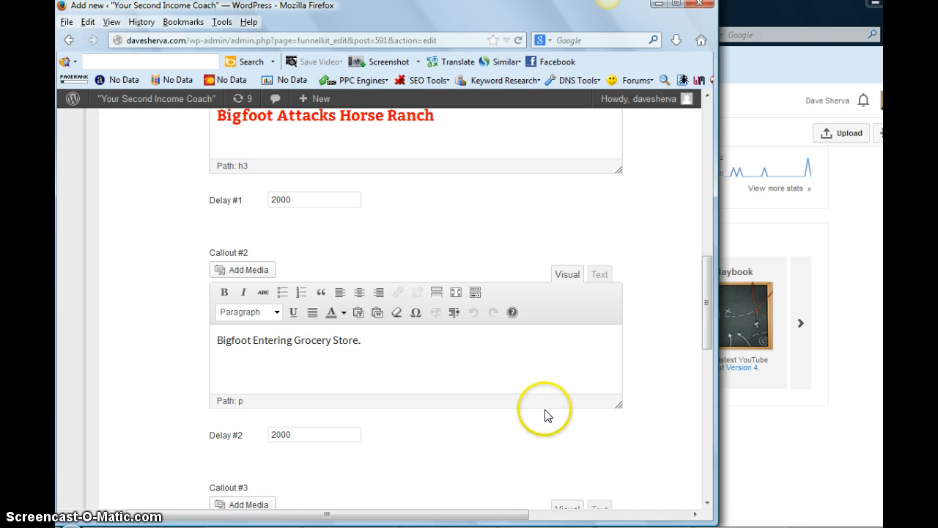
scroll(709, 337, down, 3)
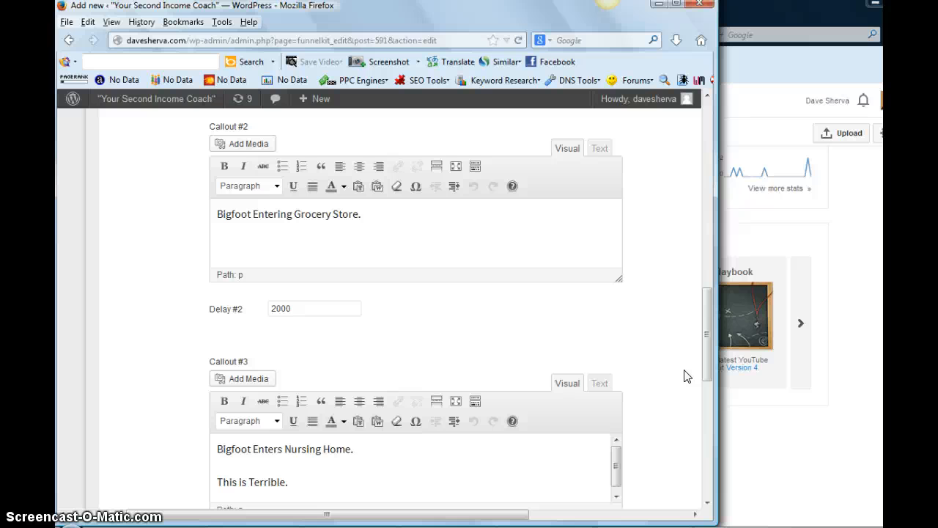
Disable the callout messages for the page.
drag(702, 357, 696, 210)
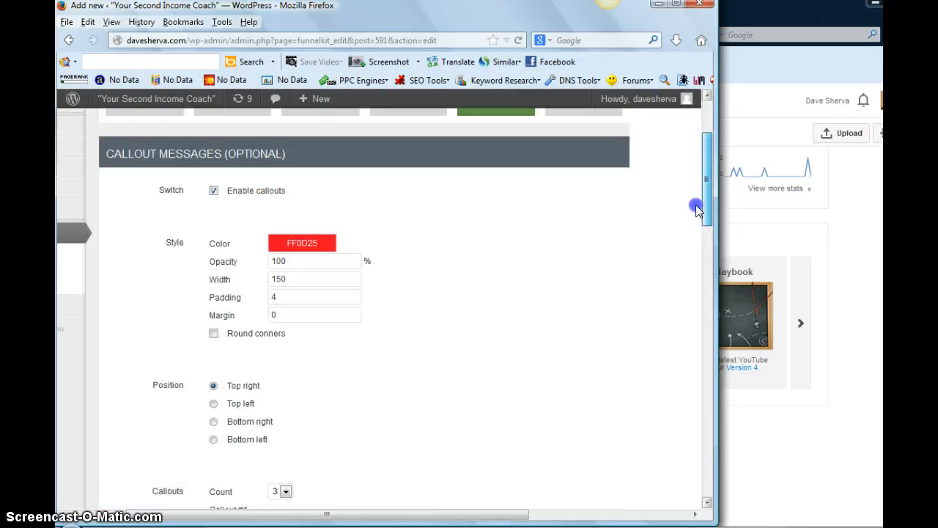
click(213, 190)
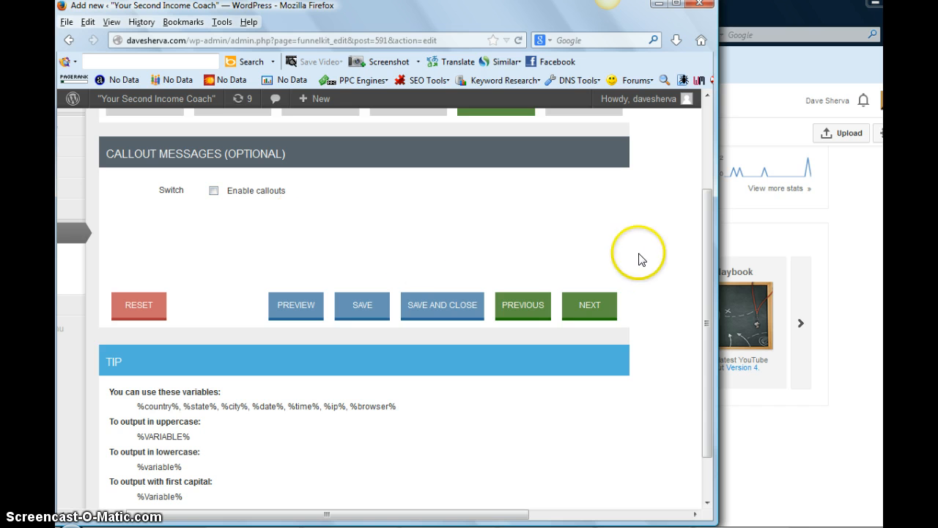
drag(706, 248, 698, 139)
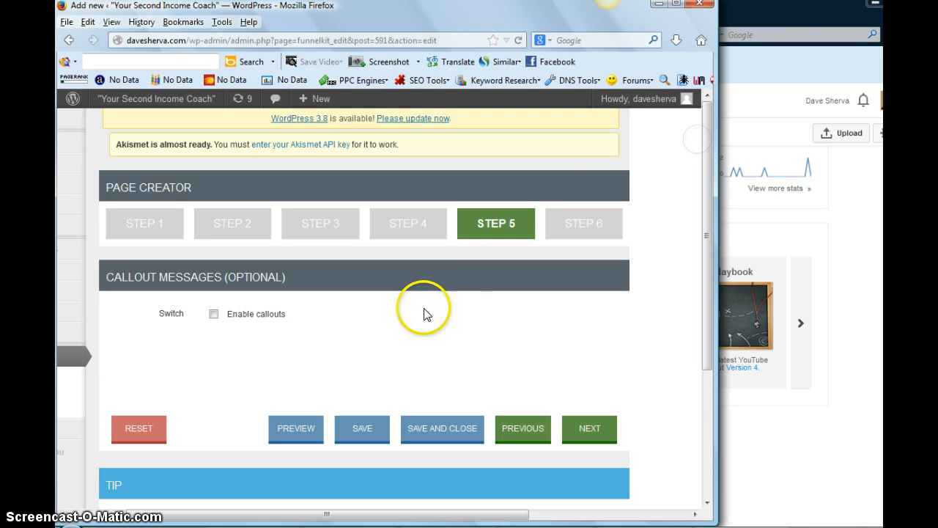
Go to step 6 of the page creator, review the exit message settings, and save and close the page.
click(588, 214)
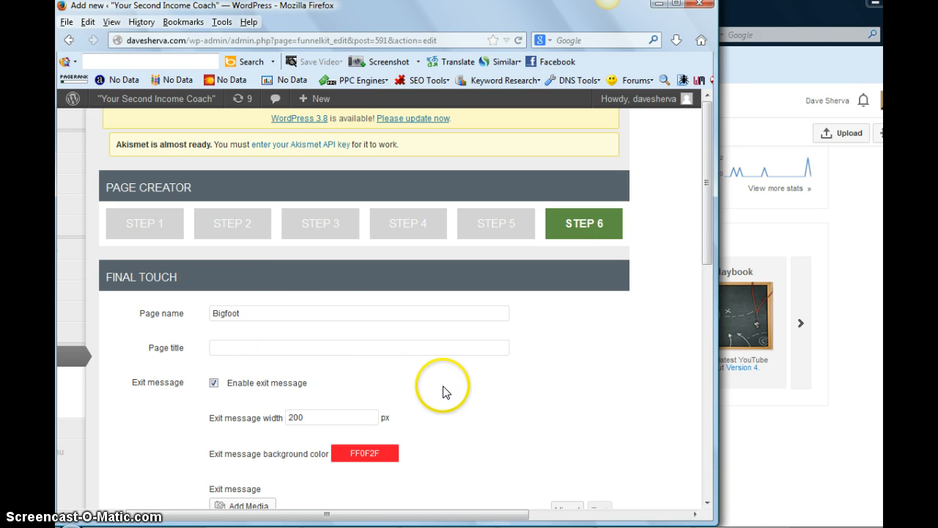
drag(706, 251, 706, 303)
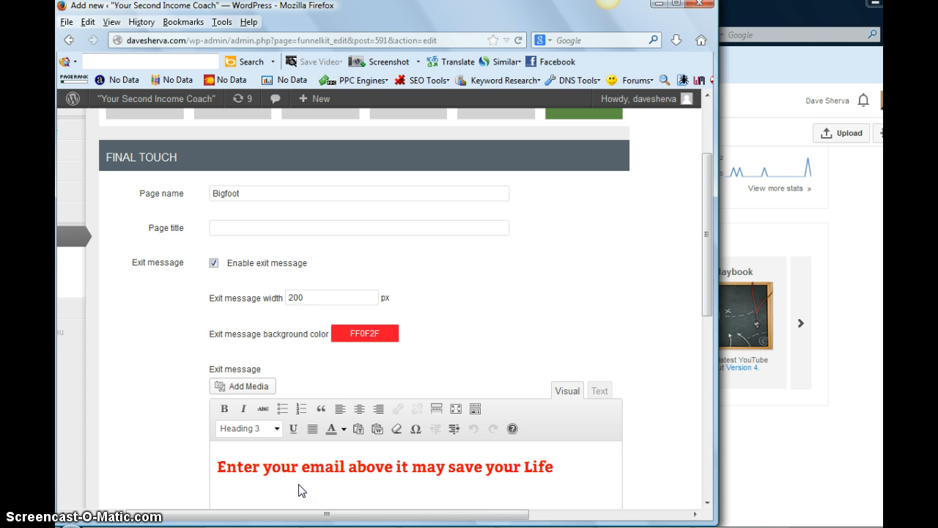
drag(706, 285, 697, 465)
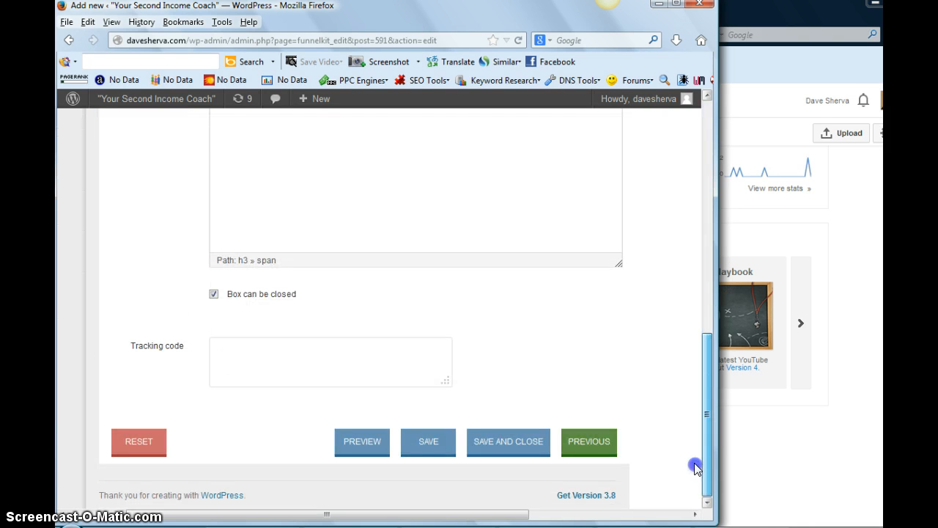
click(519, 442)
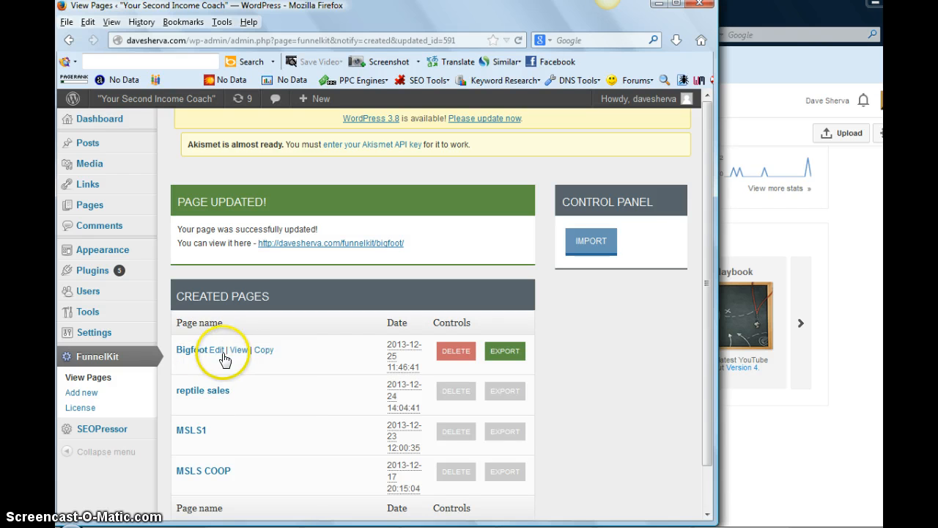
View the published Bigfoot page from the created pages list, check it at full window size, and close it.
click(238, 351)
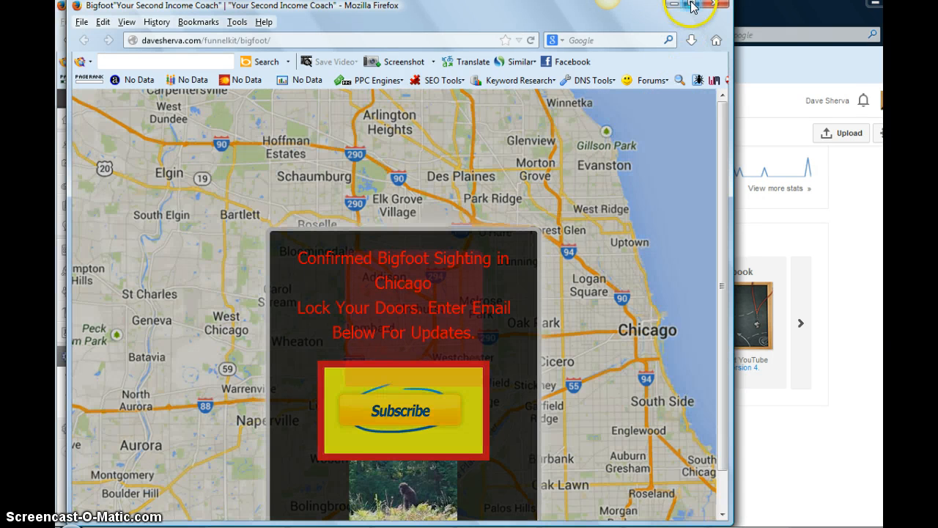
click(694, 6)
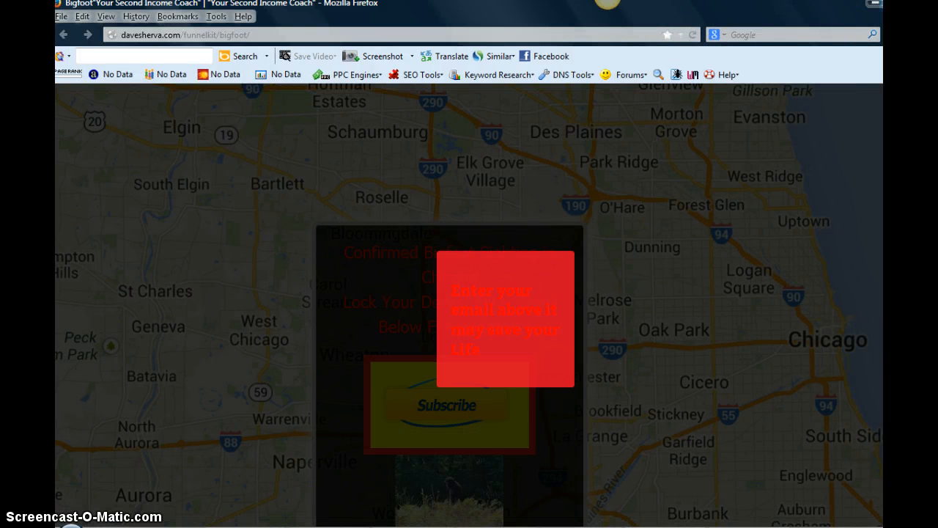
double_click(608, 3)
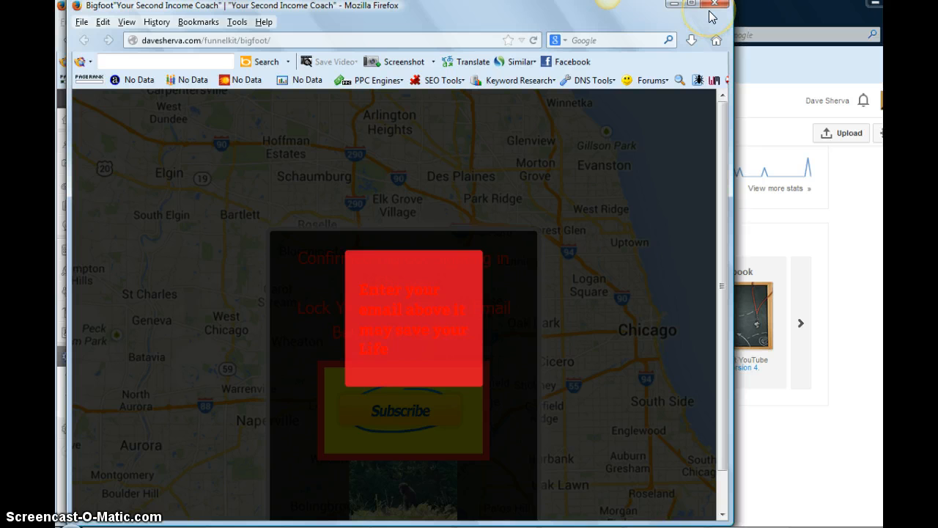
drag(709, 11, 703, 15)
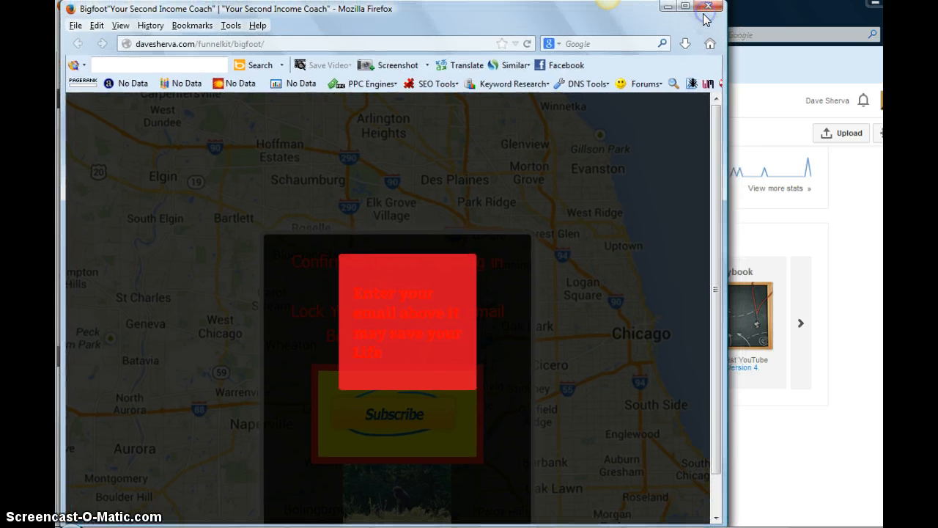
click(706, 7)
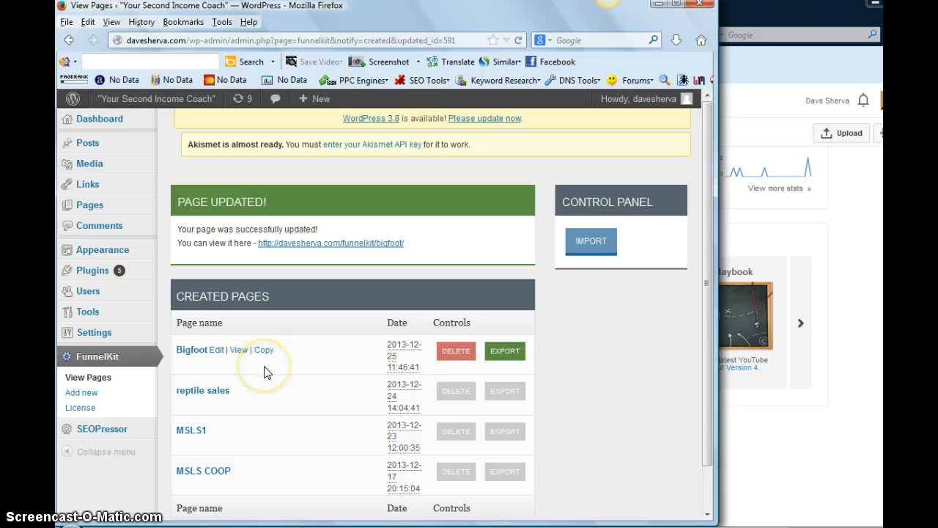
Reopen the published Bigfoot page from the created pages list to view its final layout.
click(243, 353)
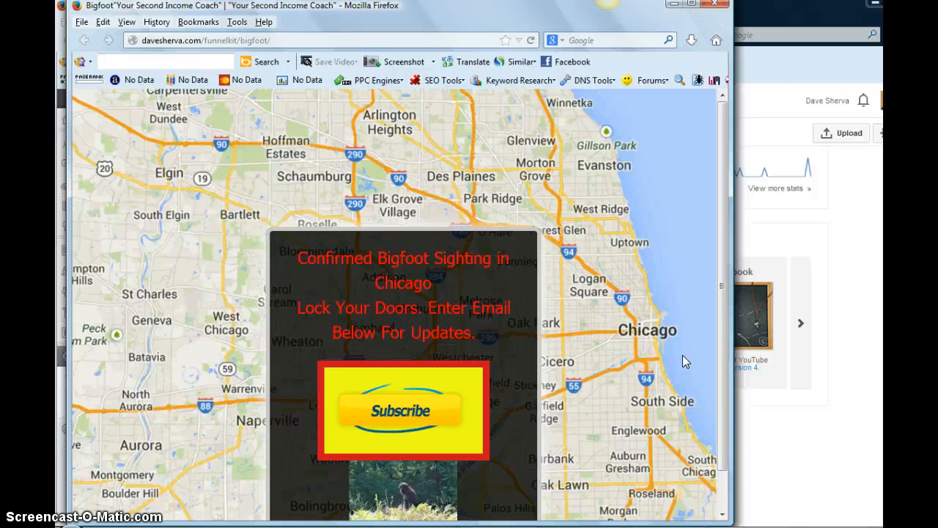
click(693, 250)
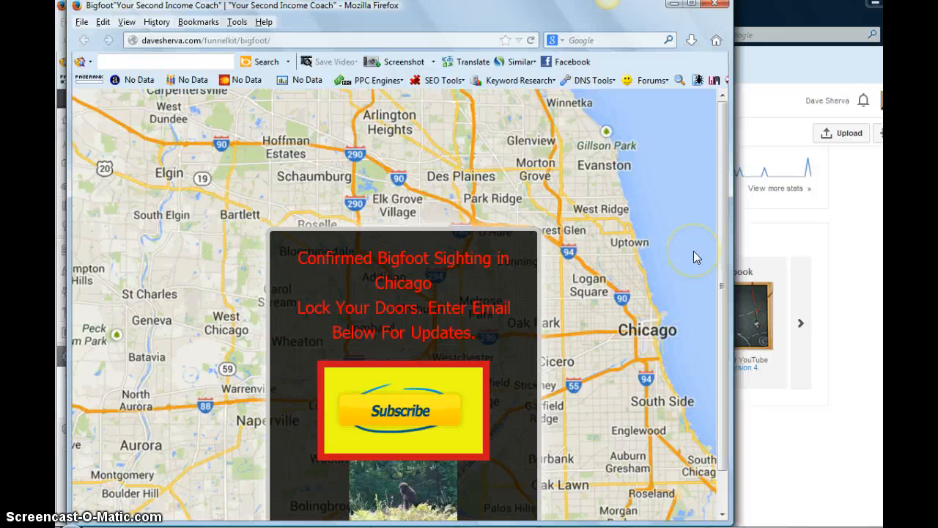